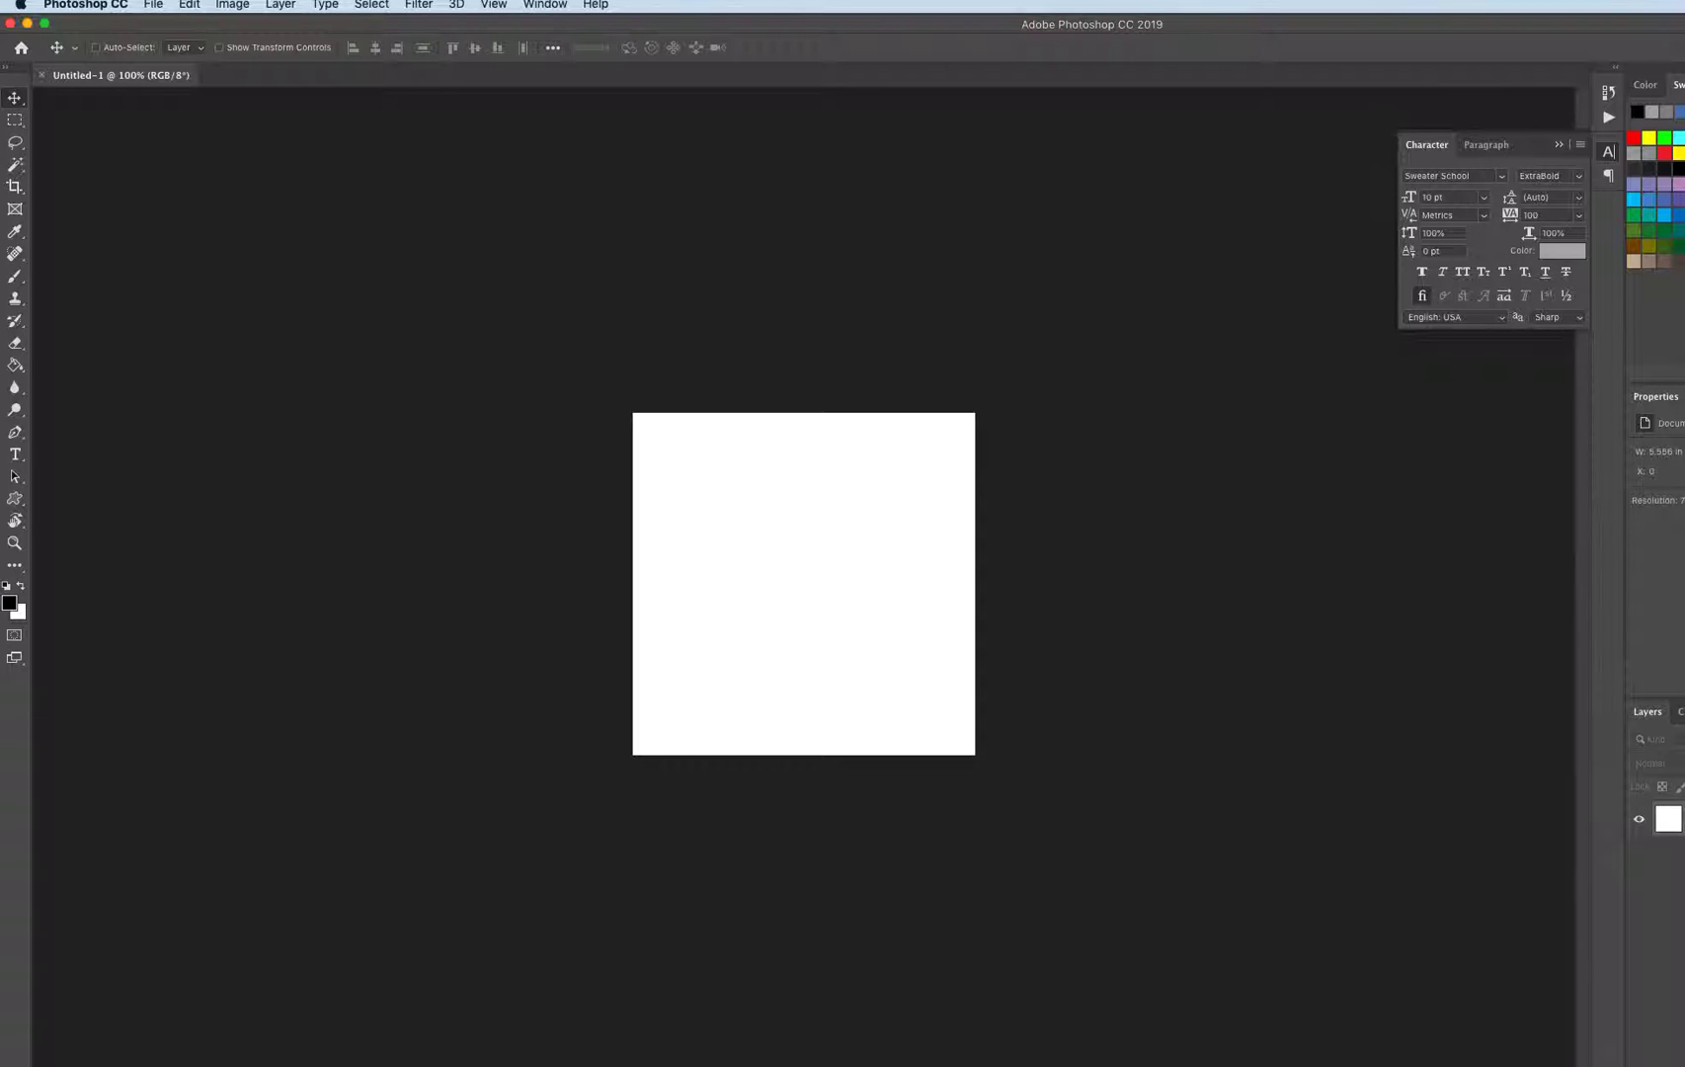
Create a blank 6 × 9 inch document at 300 pixels per inch
left_click(154, 5)
left_click(169, 26)
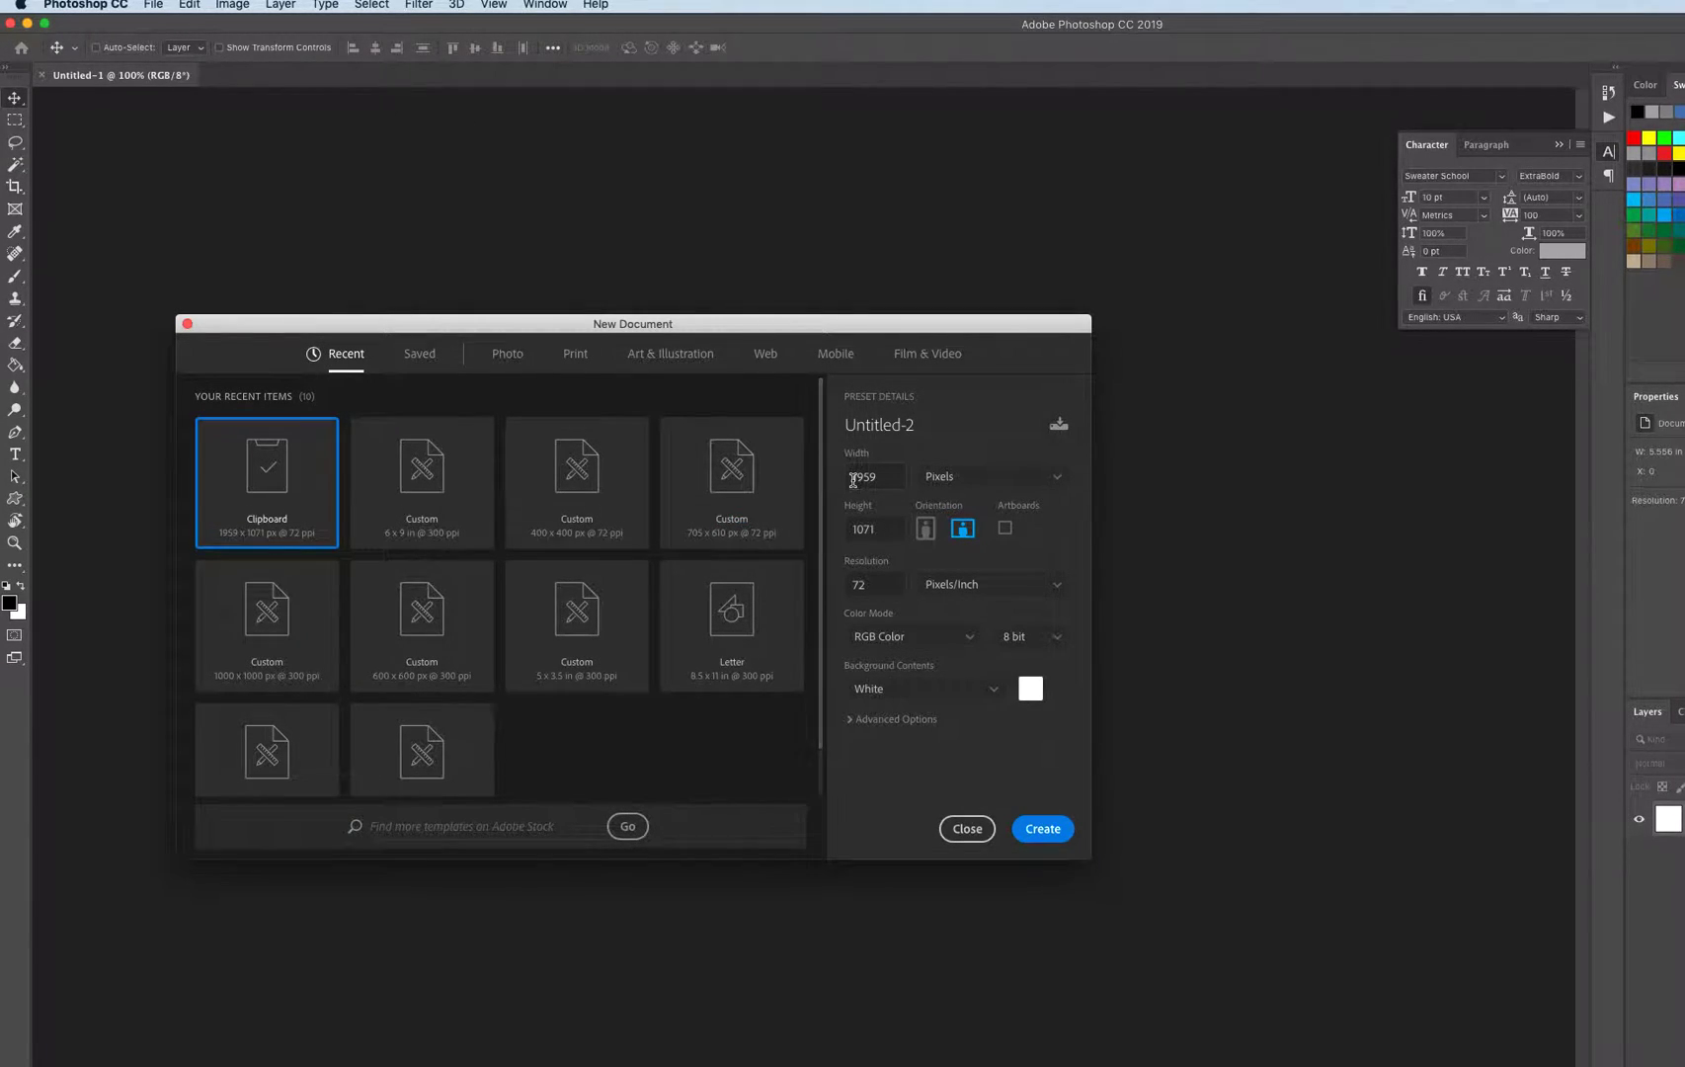
double_click(896, 481)
type("6")
left_click(996, 481)
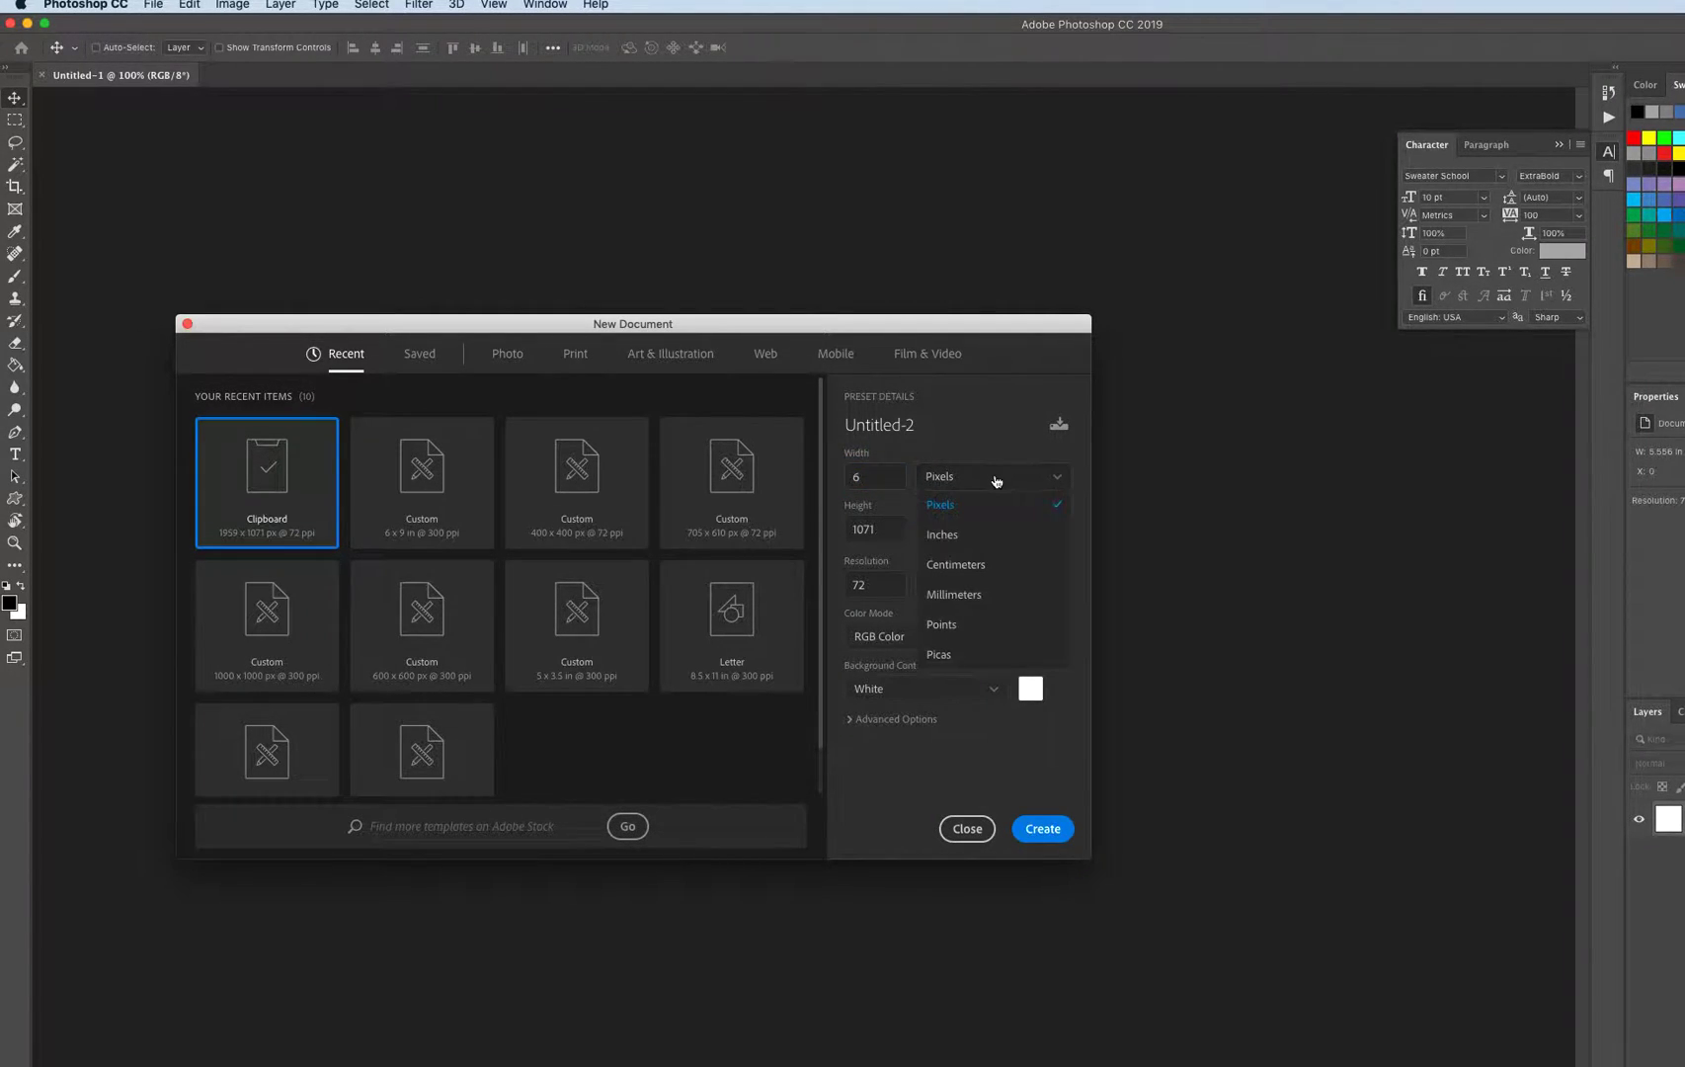
left_click(981, 534)
mouse_move(850, 476)
left_mouse_down()
mouse_move(904, 475)
mouse_move(888, 529)
left_mouse_up()
type("6")
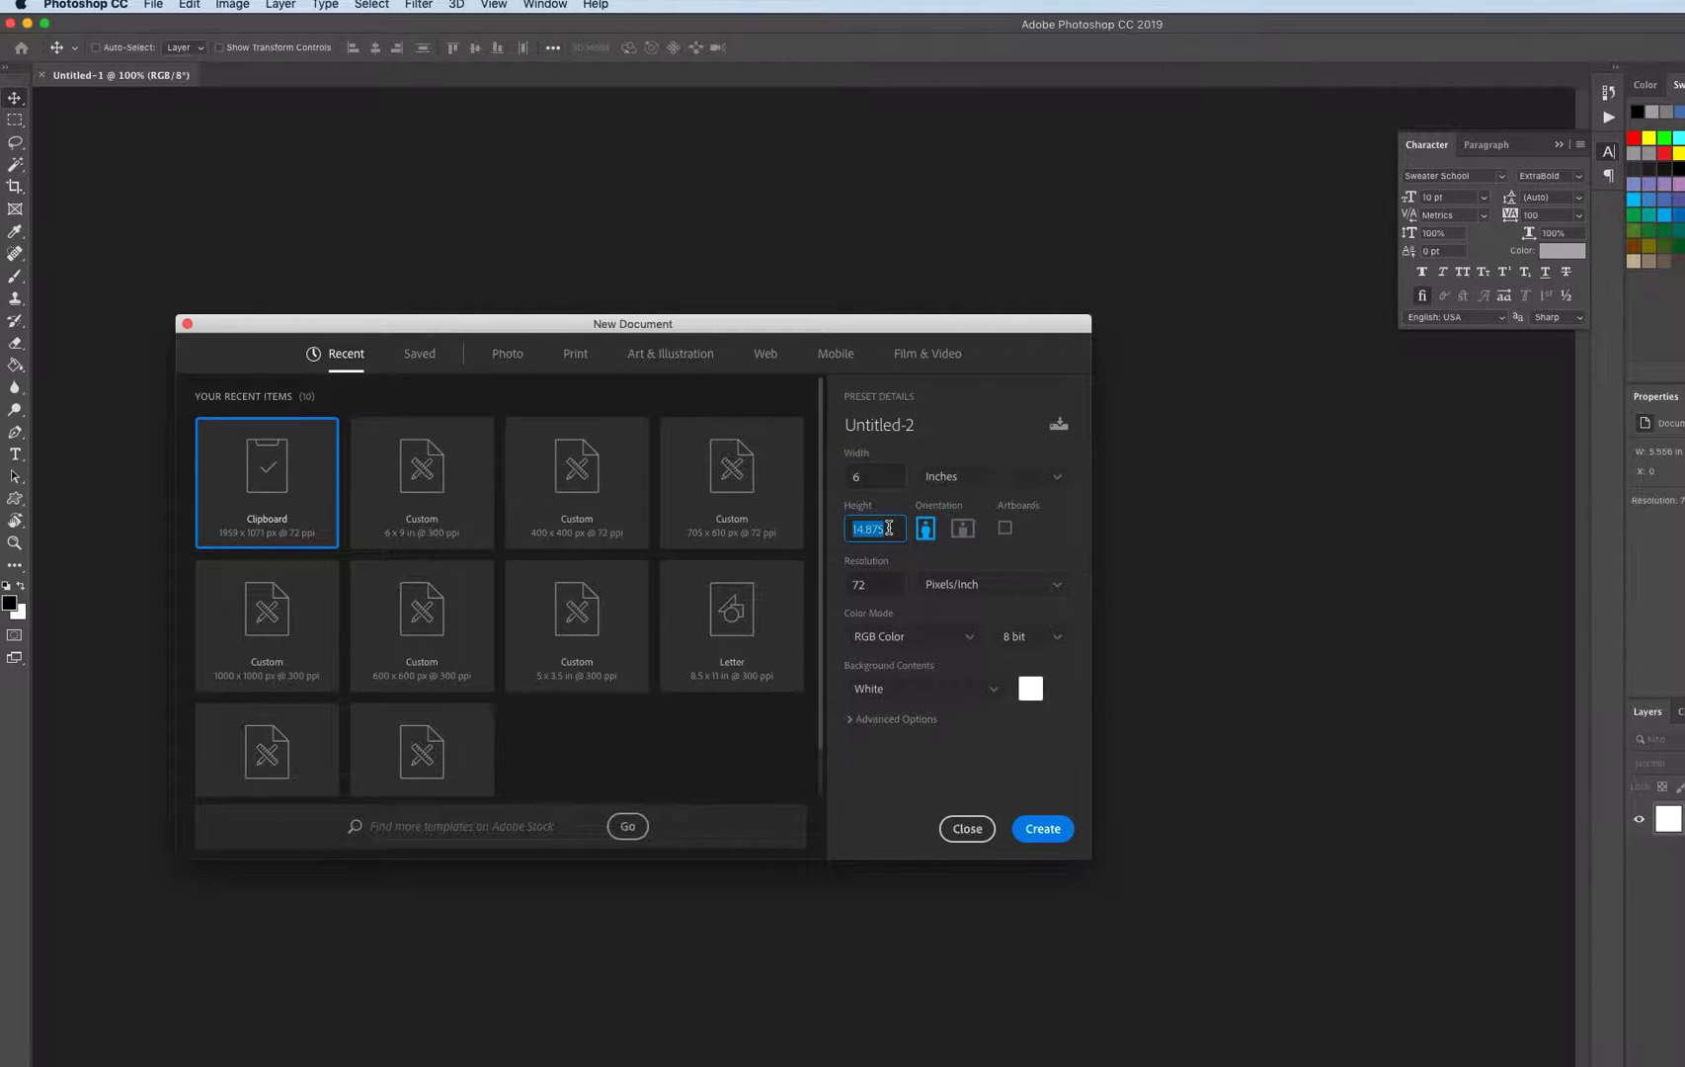
type("9")
left_click_drag(848, 586, 878, 586)
type("300")
left_click(1045, 829)
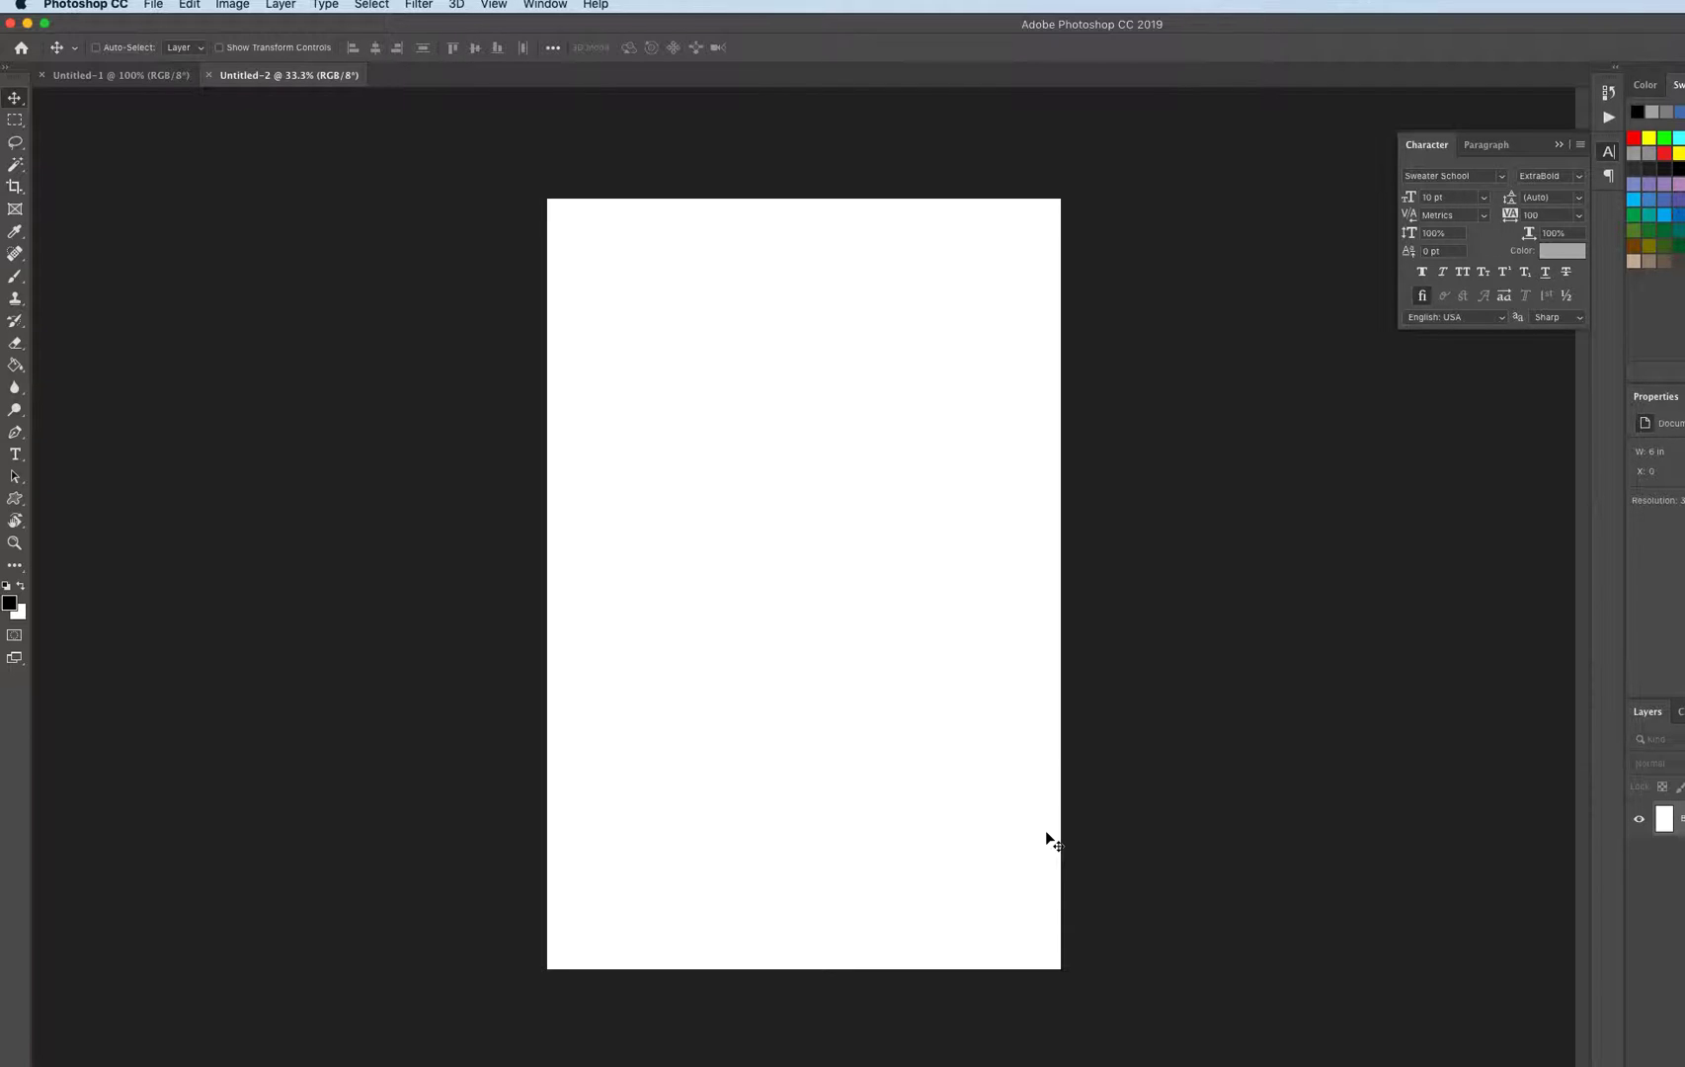
Turn on View > Rulers and confirm snapping is still enabled
left_click(494, 7)
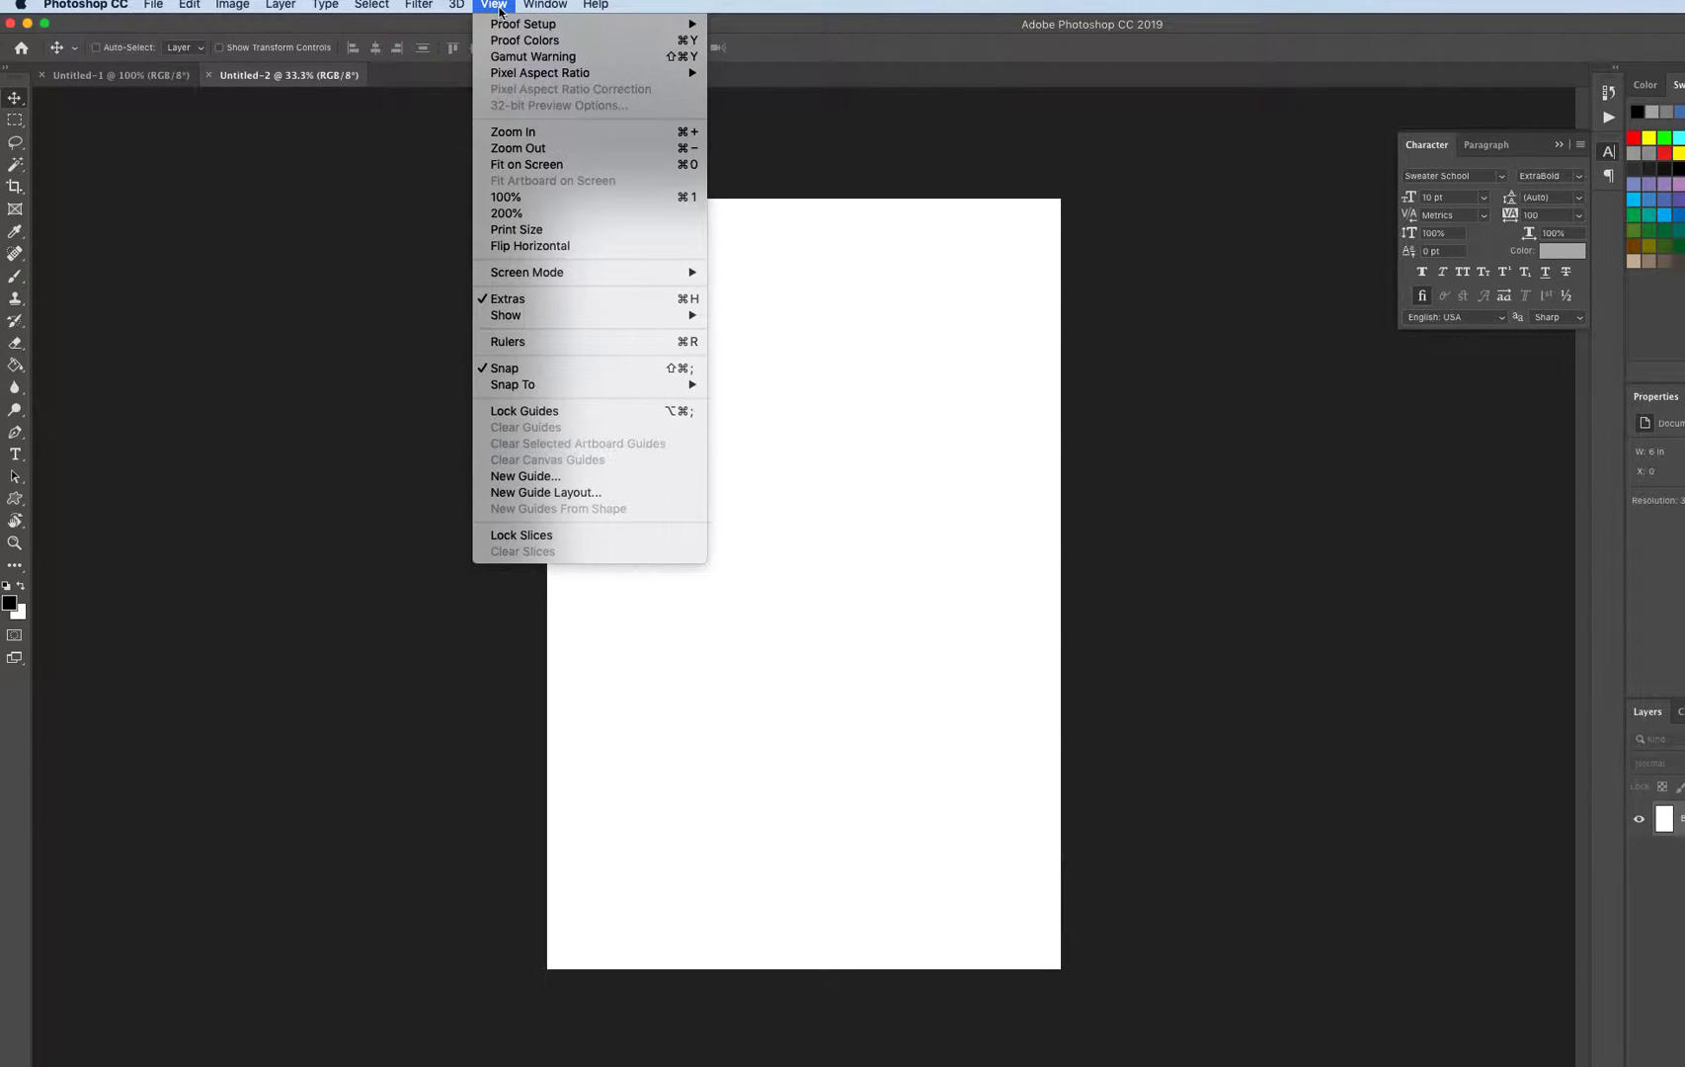
left_click(553, 345)
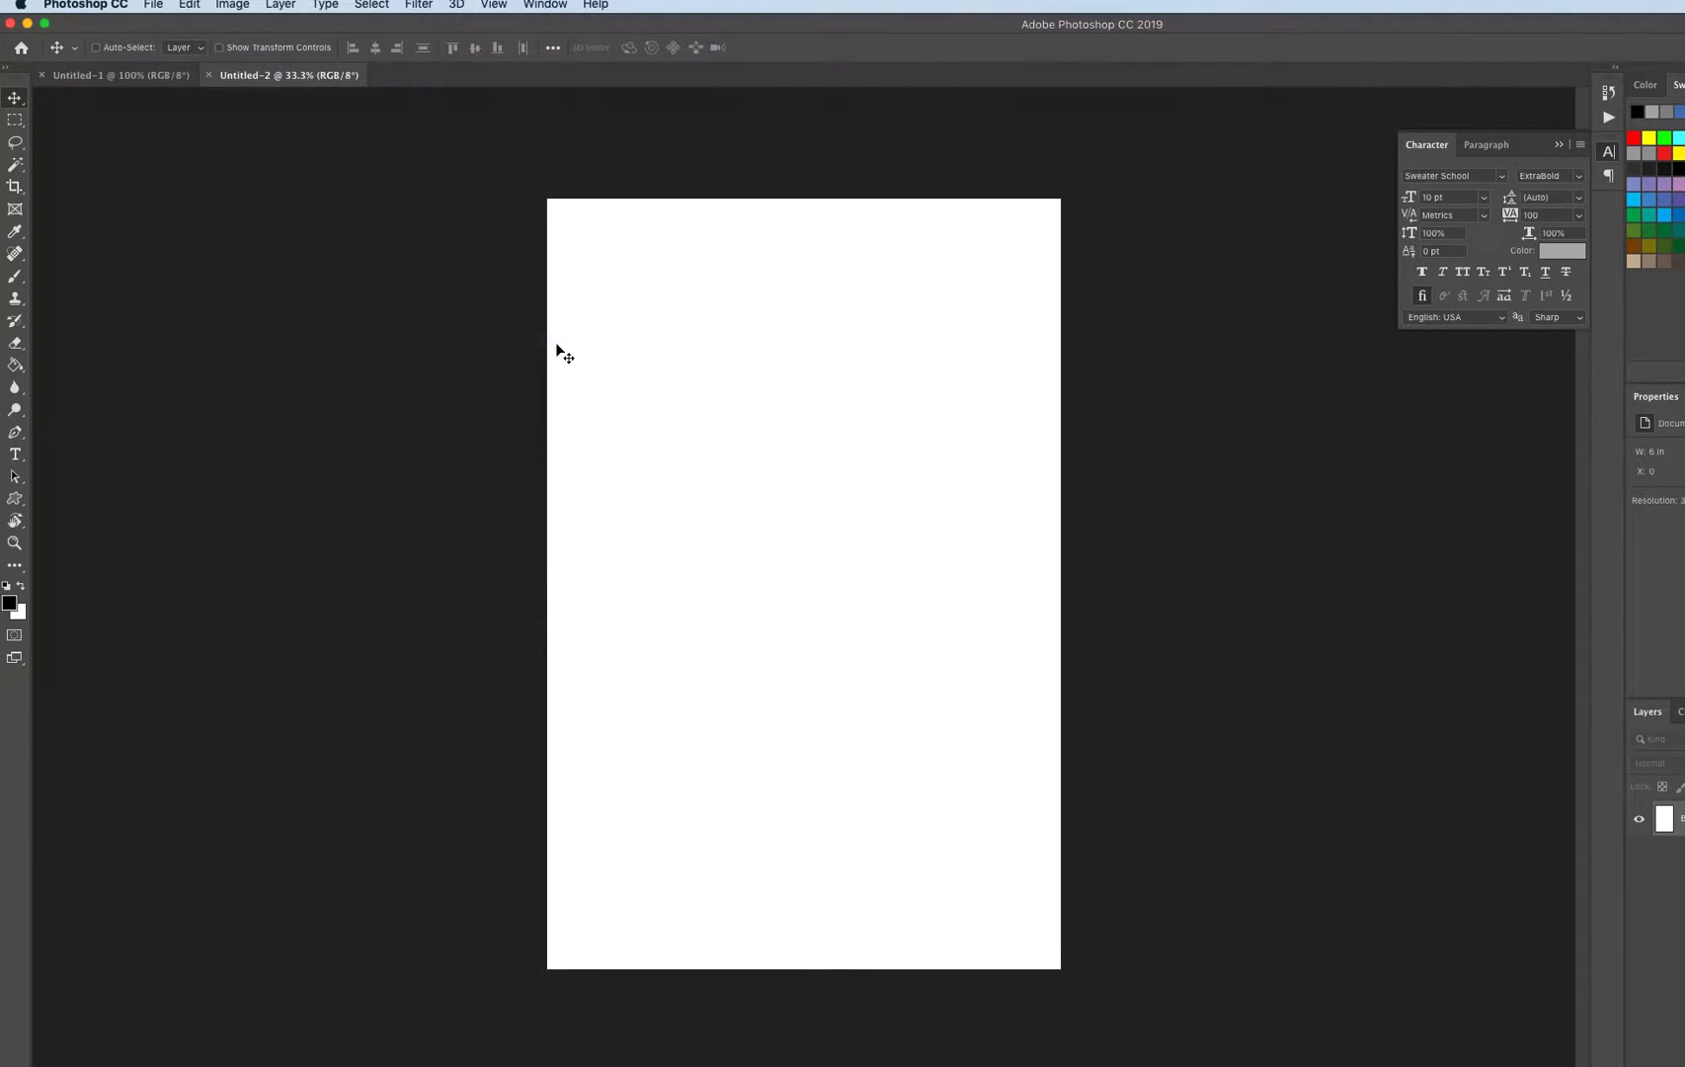
left_click(495, 8)
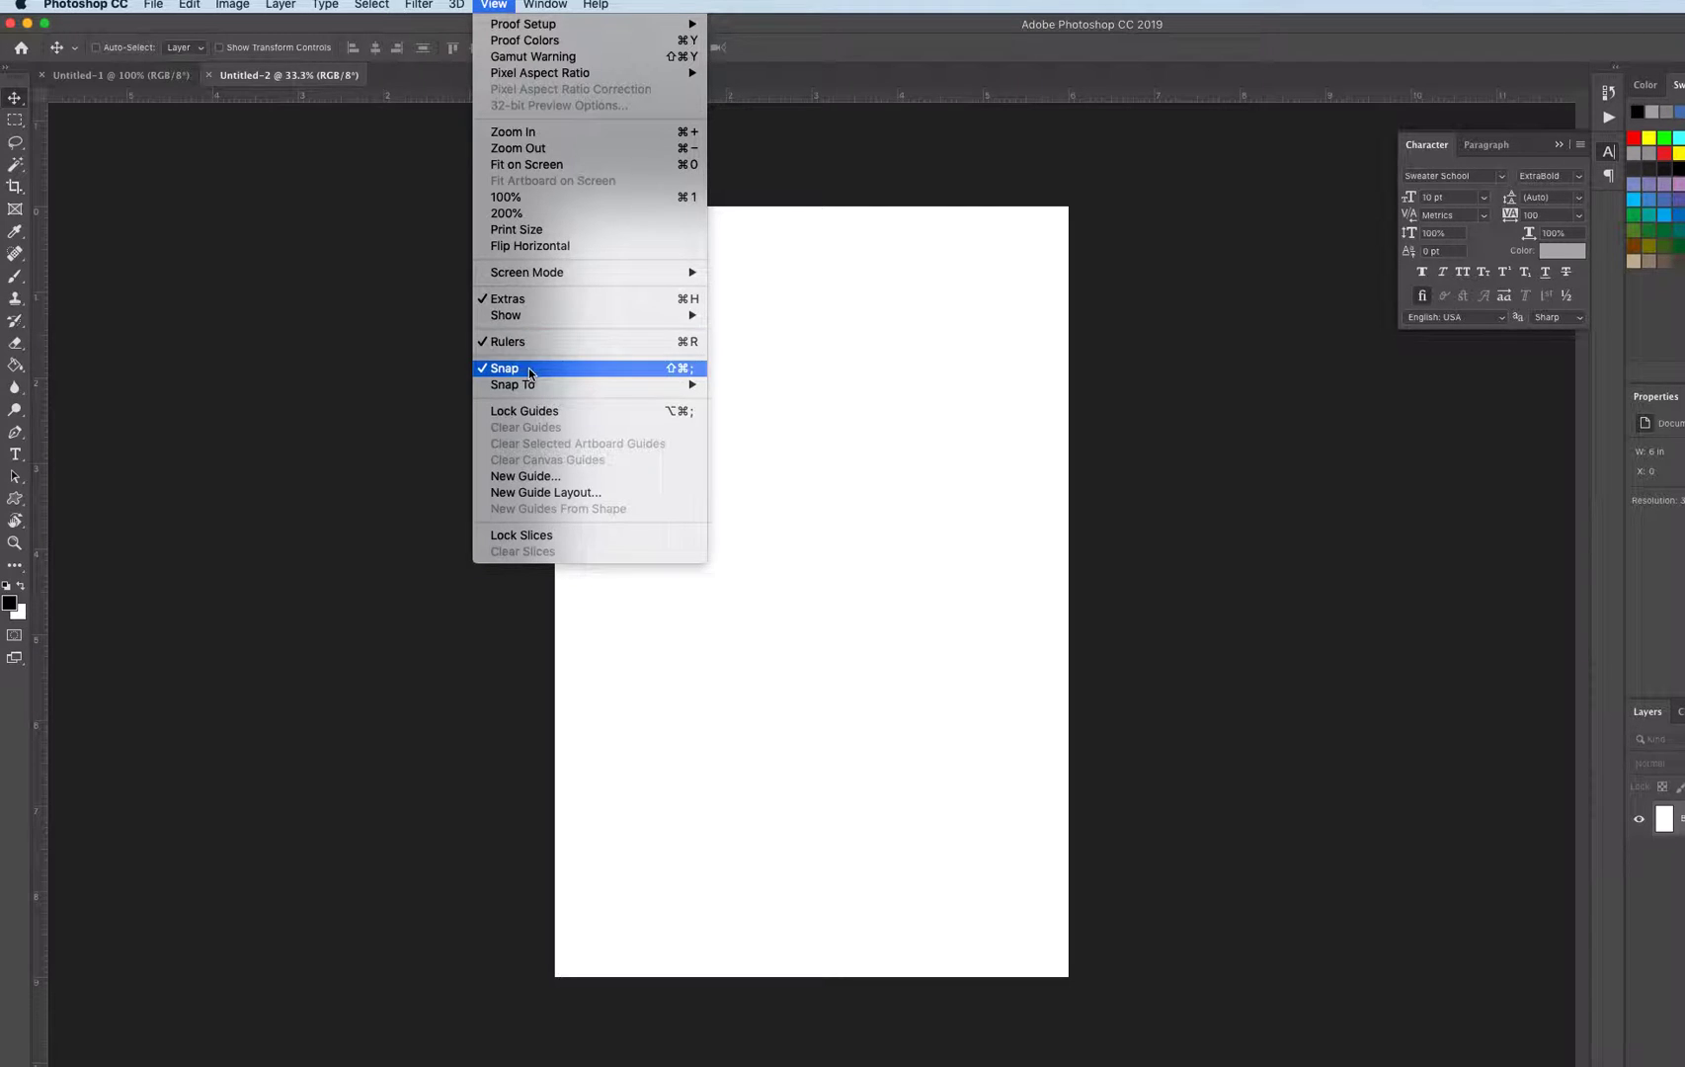
left_click(259, 539)
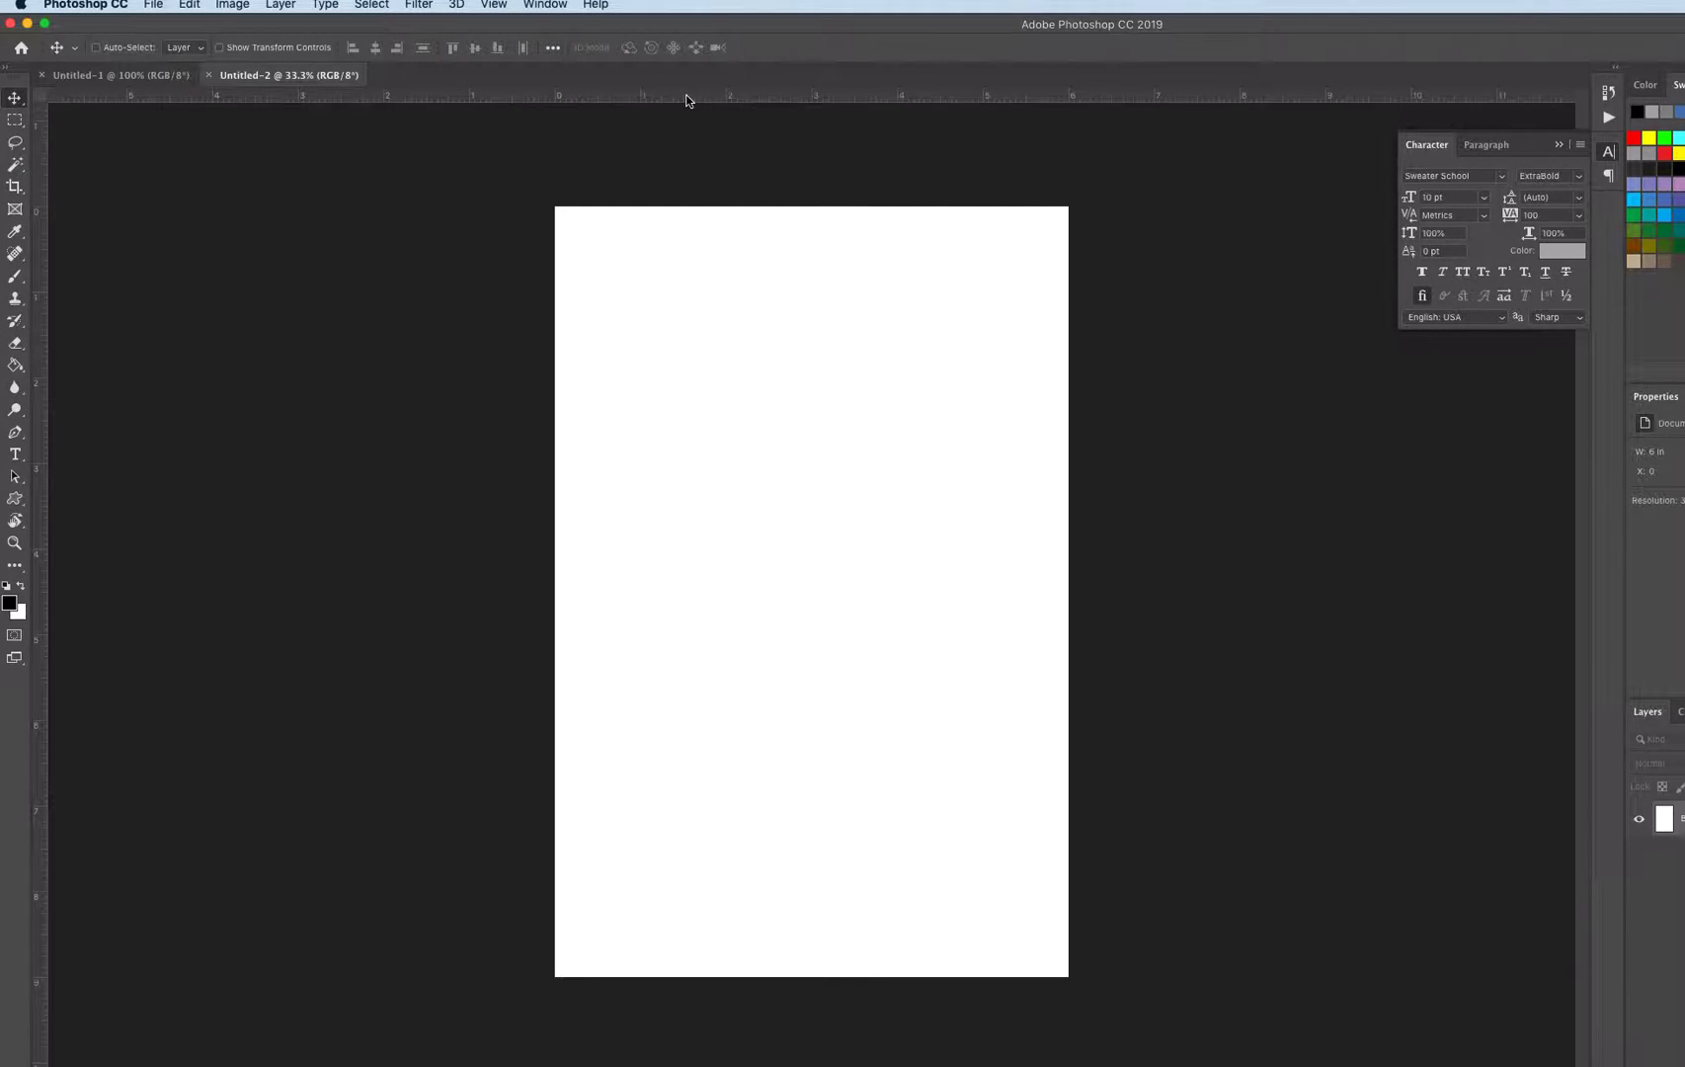
Drag ruler guides onto the top, bottom and left edges of the 6 × 9 page
left_click_drag(684, 100, 687, 186)
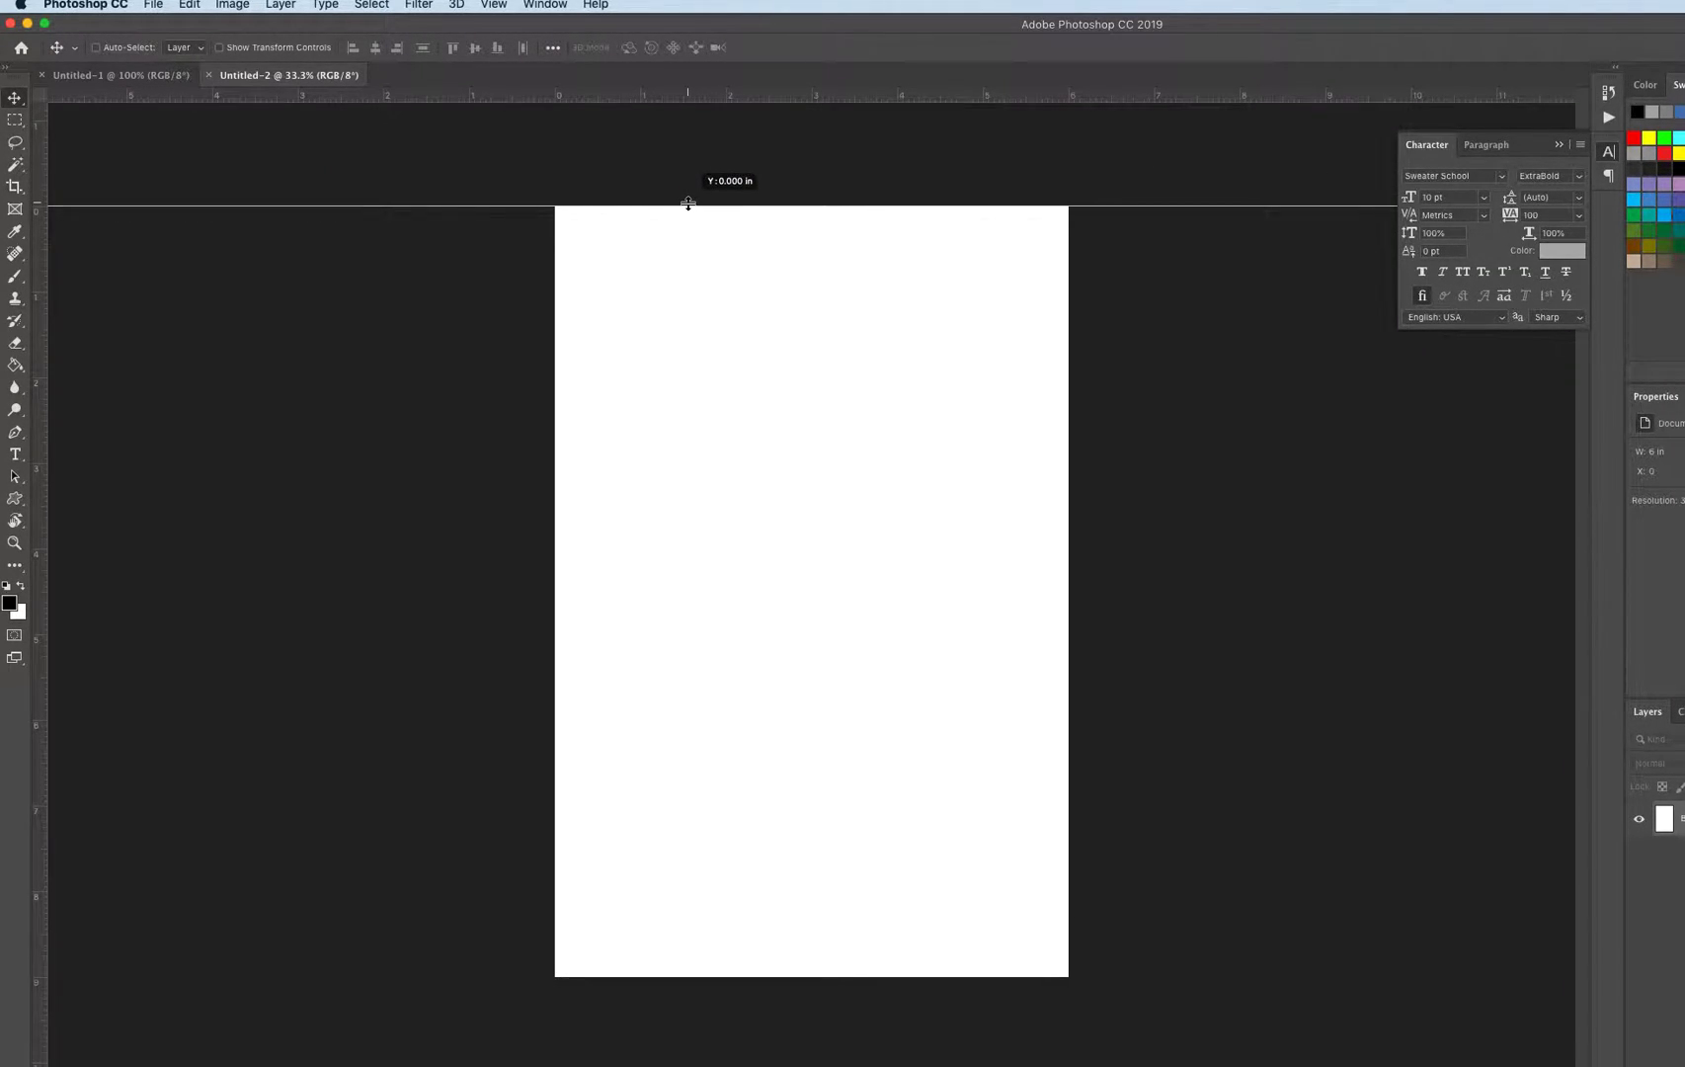
left_click_drag(688, 187, 696, 206)
left_click_drag(685, 100, 710, 976)
left_click_drag(42, 781, 1067, 666)
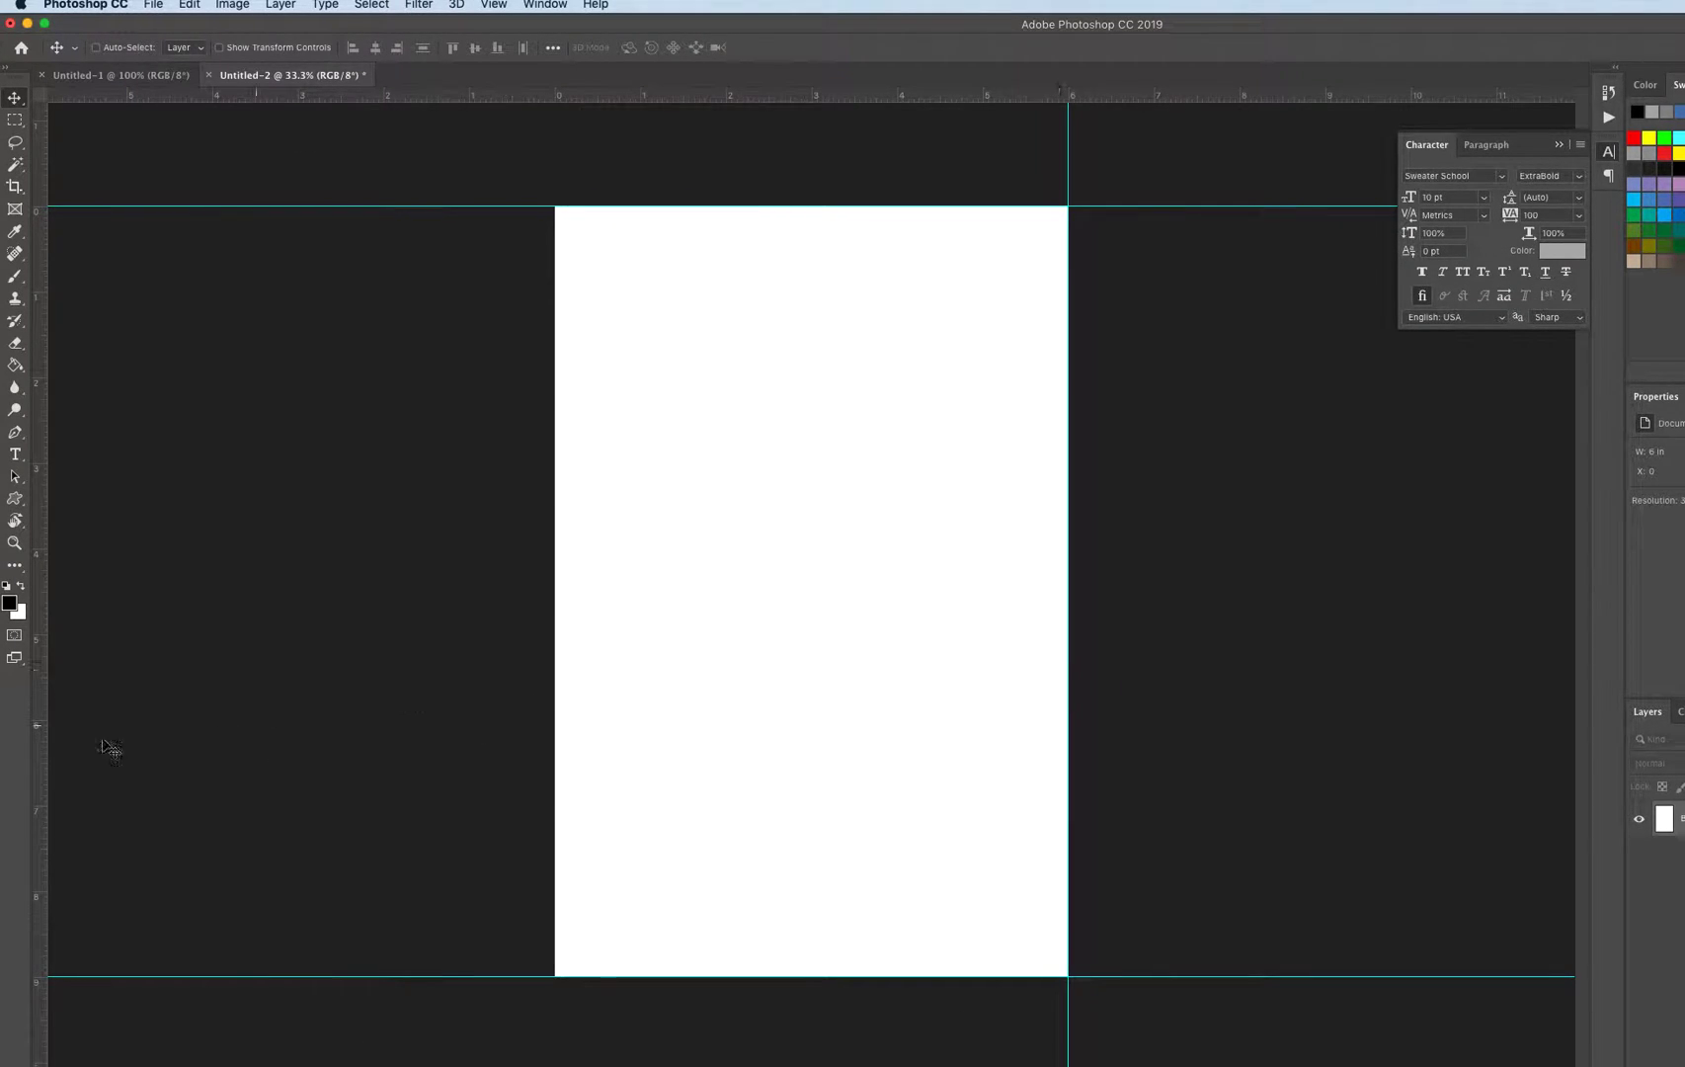
left_click_drag(42, 737, 554, 651)
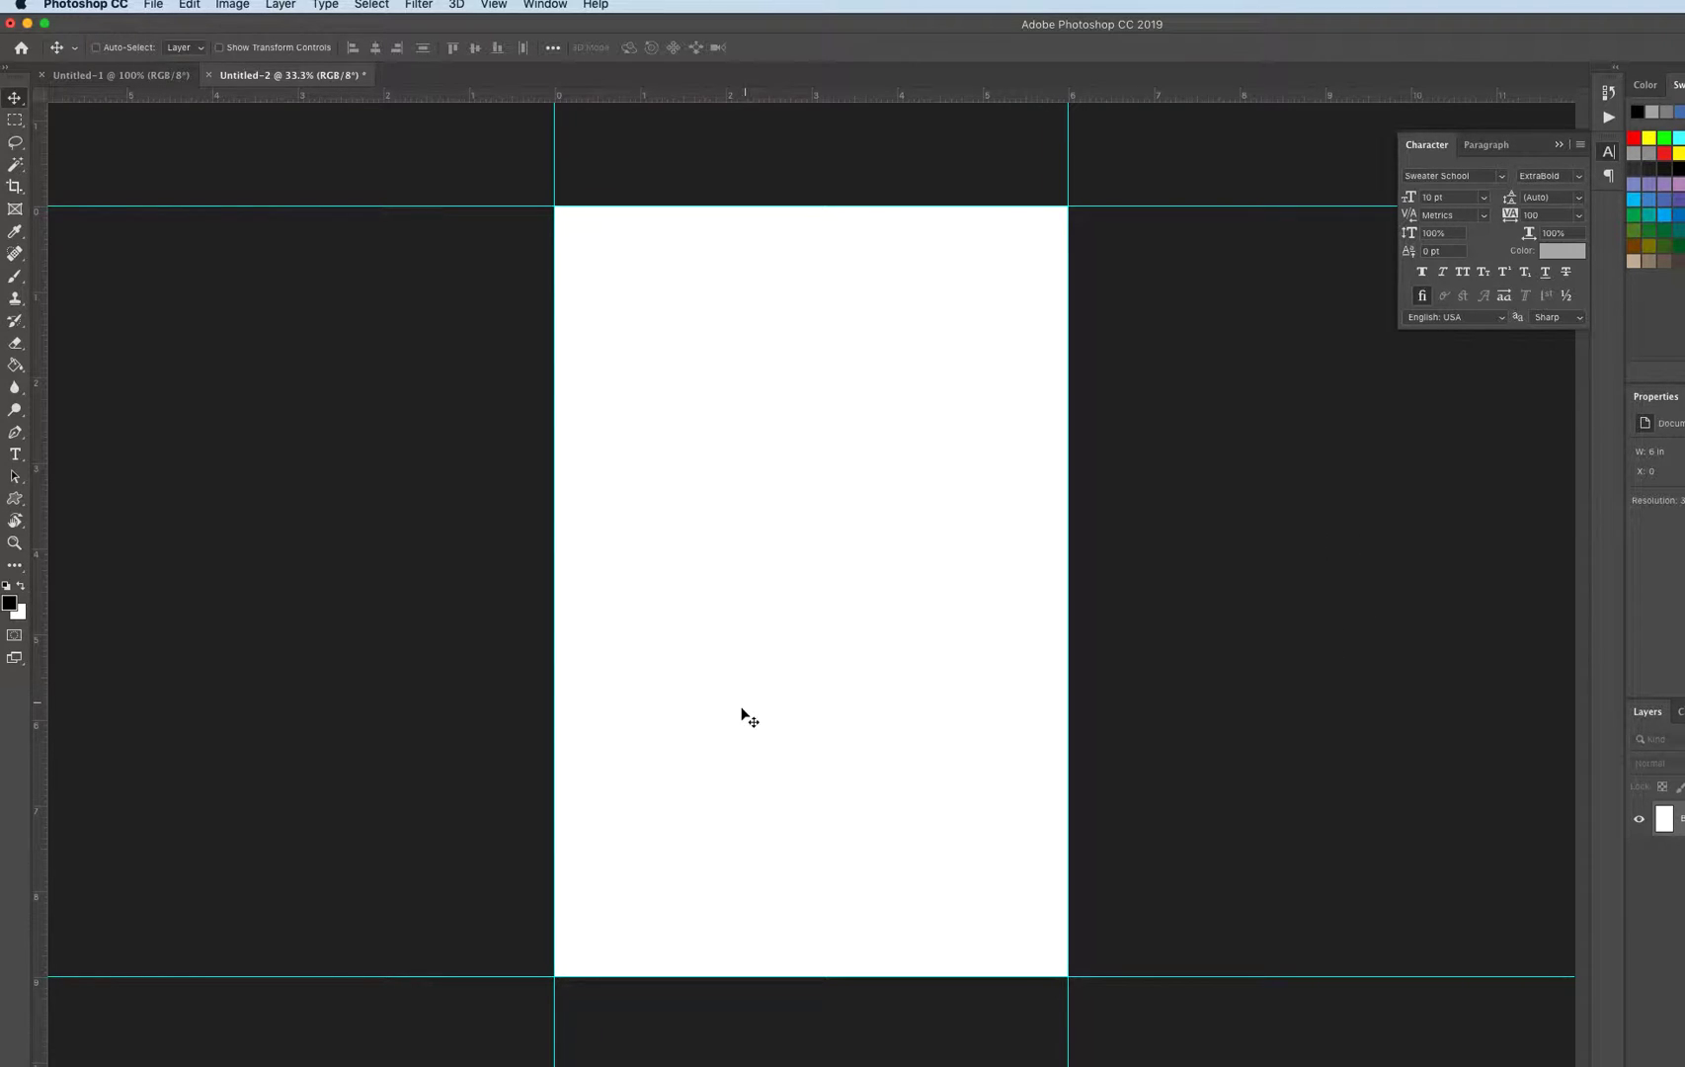
Add 100 percent relative canvas width, anchored left, making a 12 × 9 inch spread
left_click(234, 8)
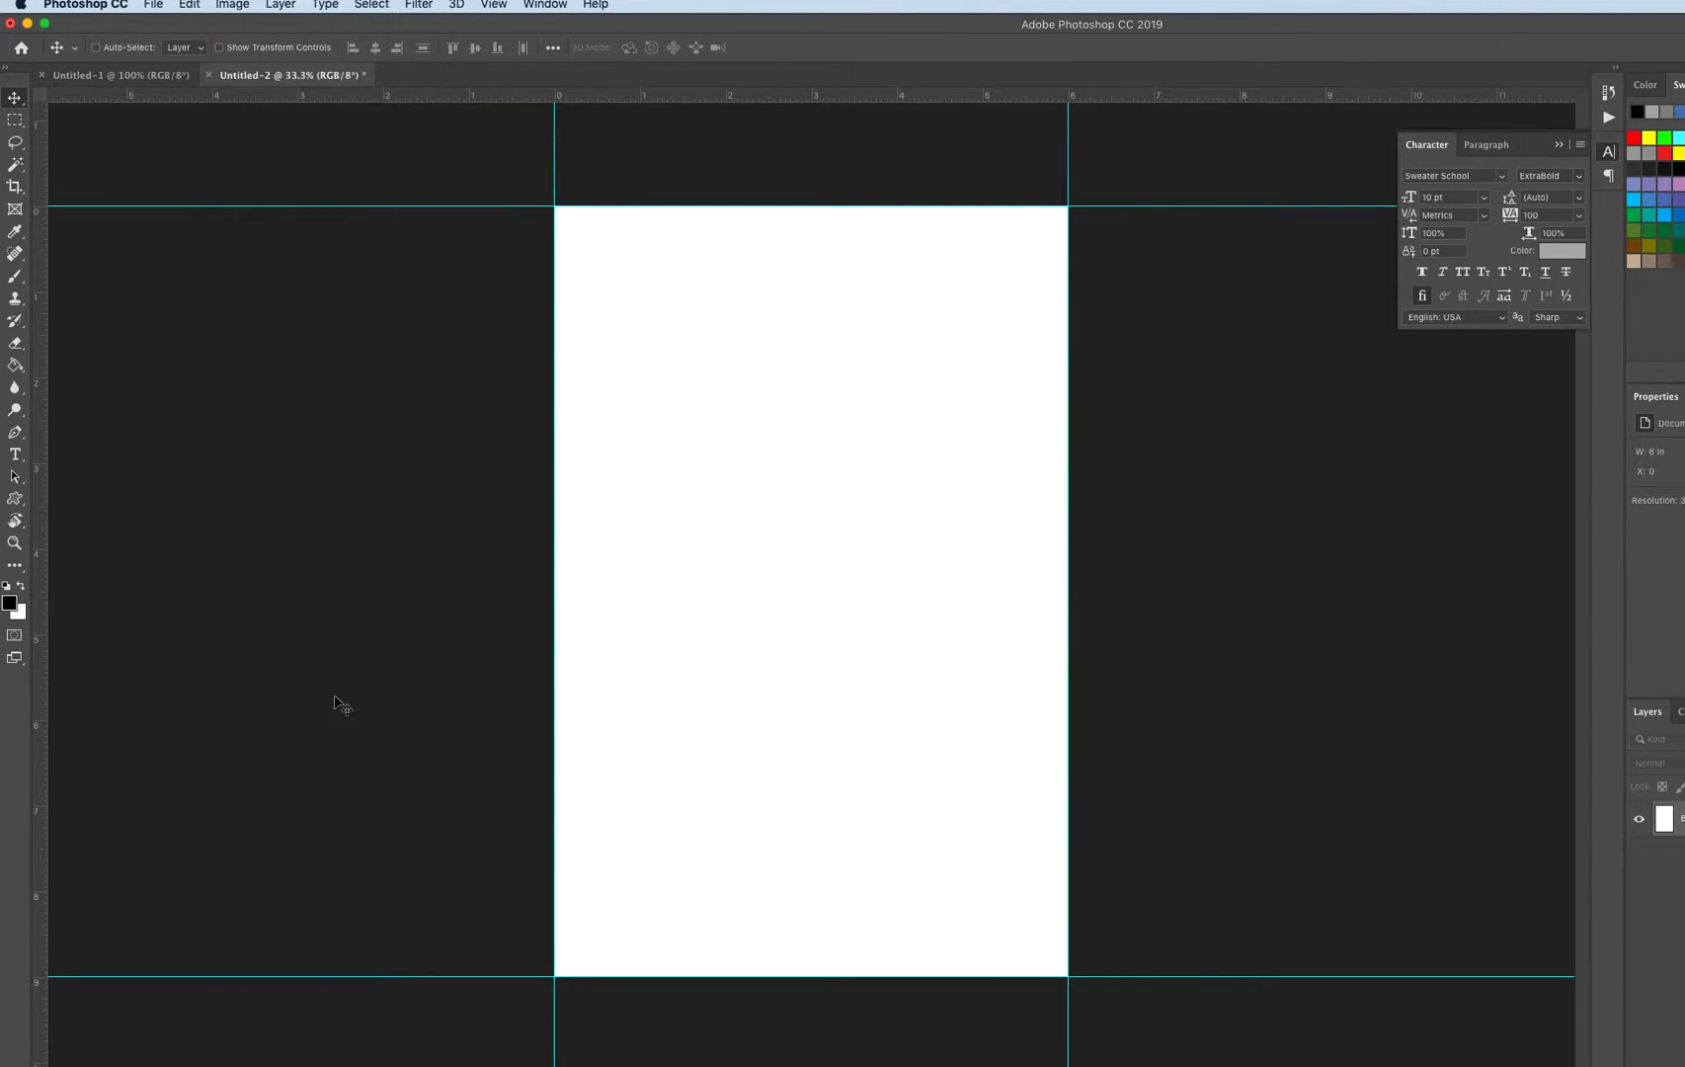
key("ctrl+alt+c")
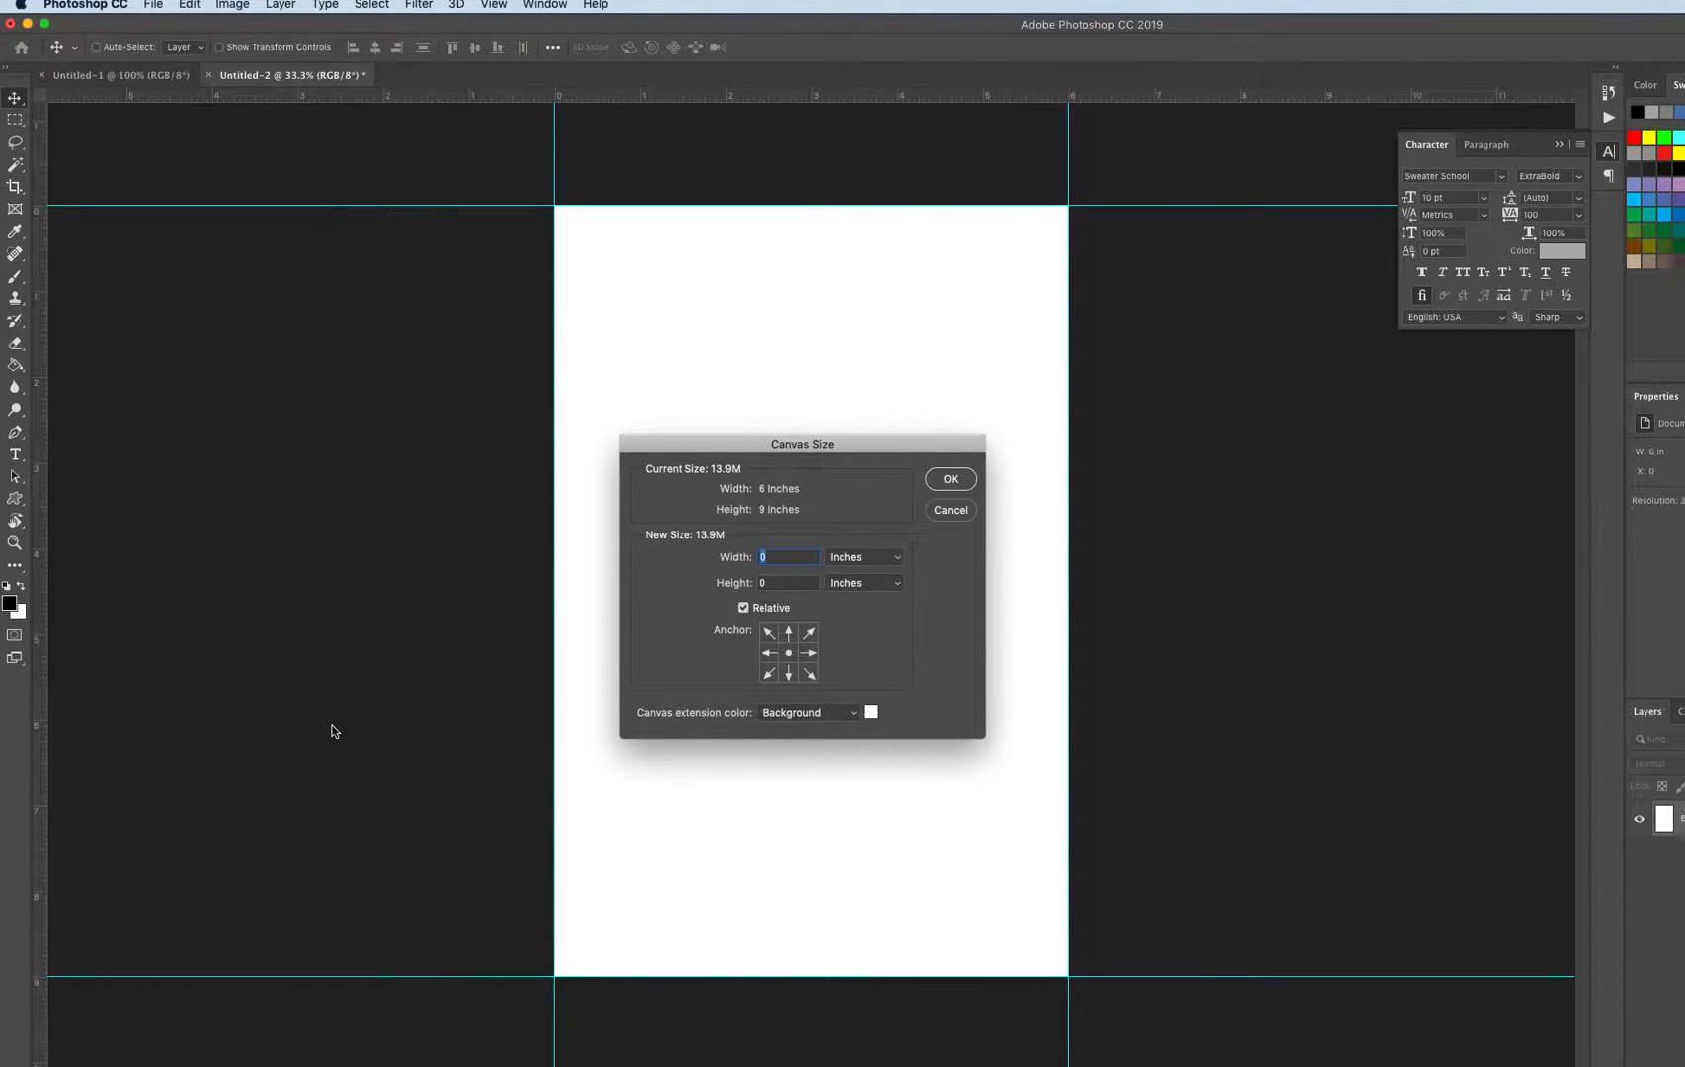
left_click(743, 609)
left_click(742, 609)
left_click(899, 558)
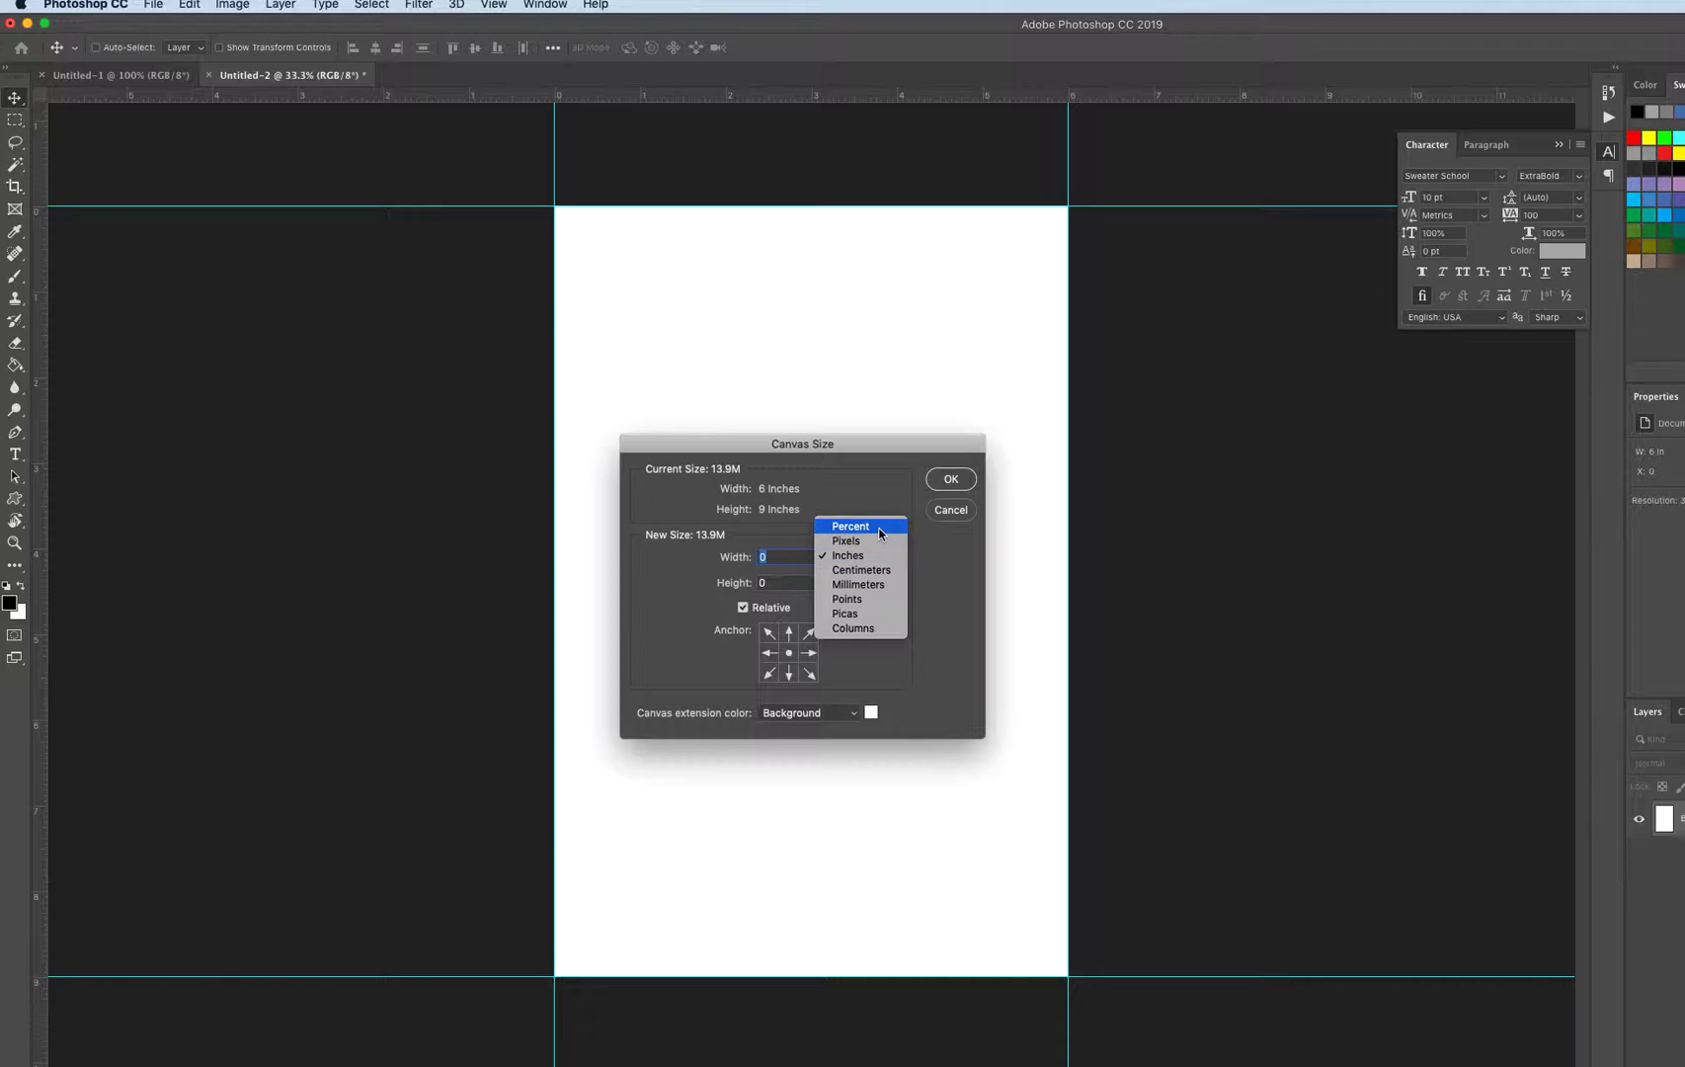
left_click(891, 526)
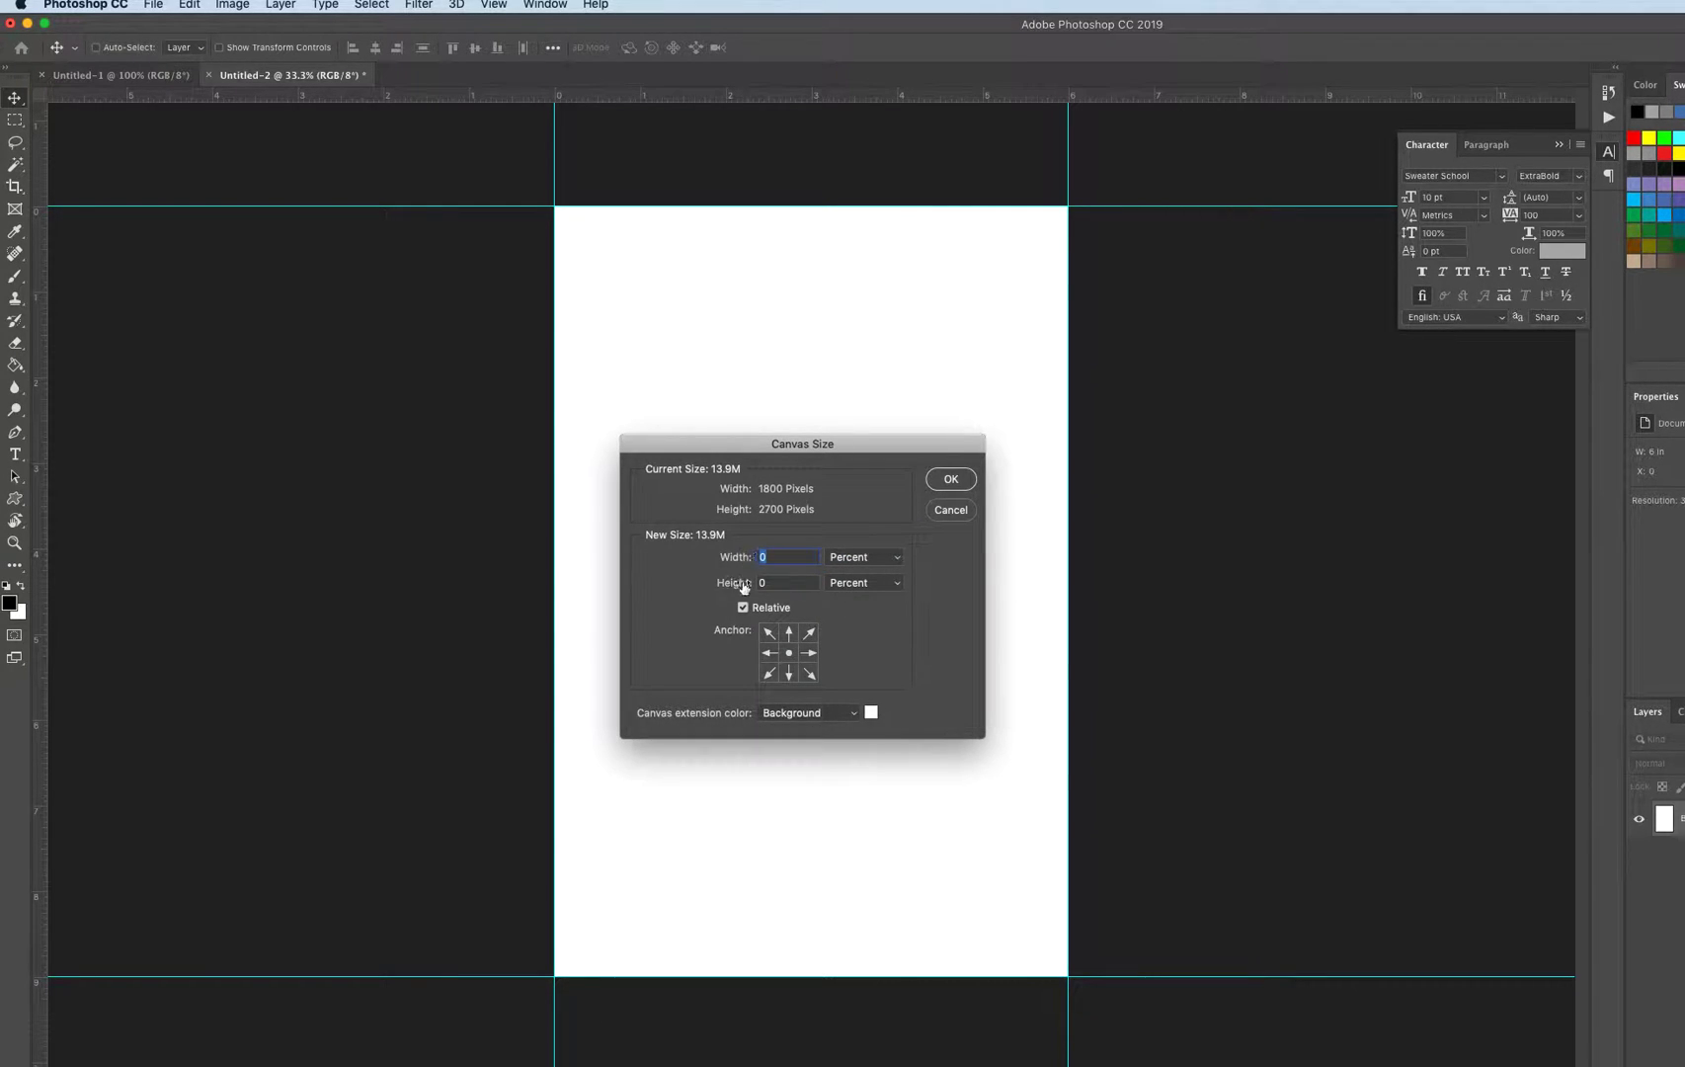
type("100")
key("Tab")
key("Return")
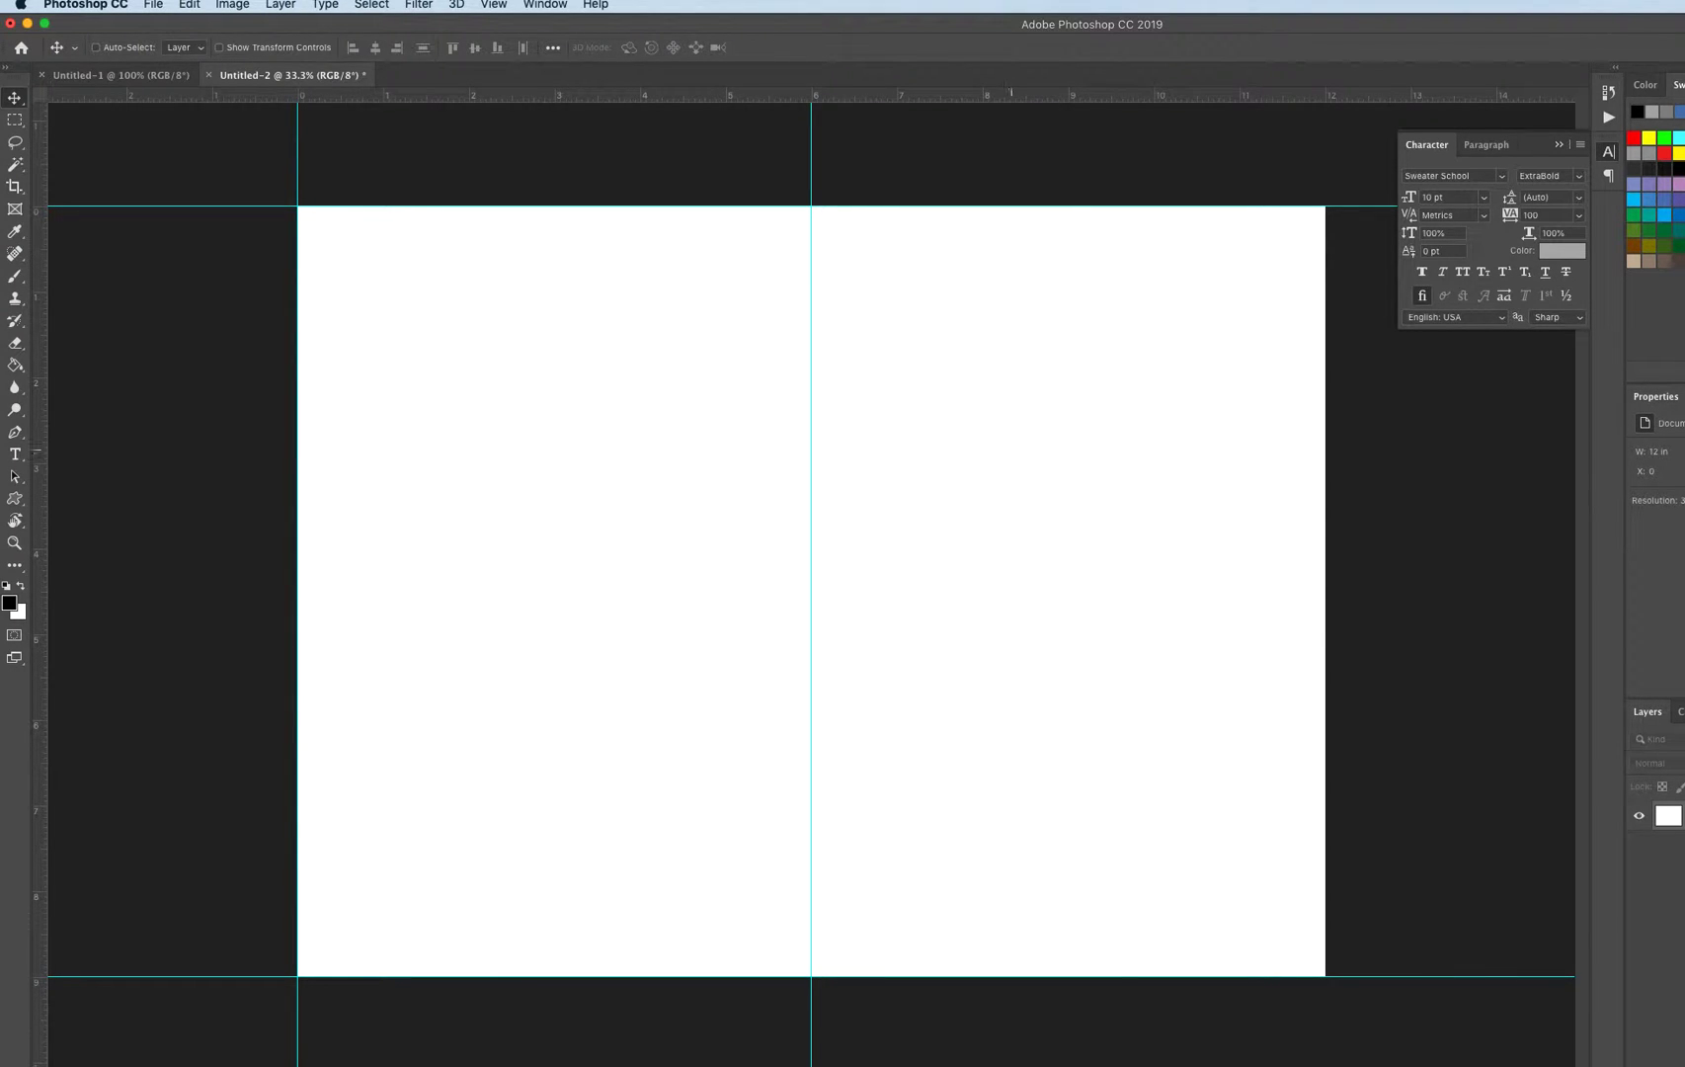
Place a vertical guide on the spread's right edge at 12 inches
left_click_drag(39, 625, 1332, 607)
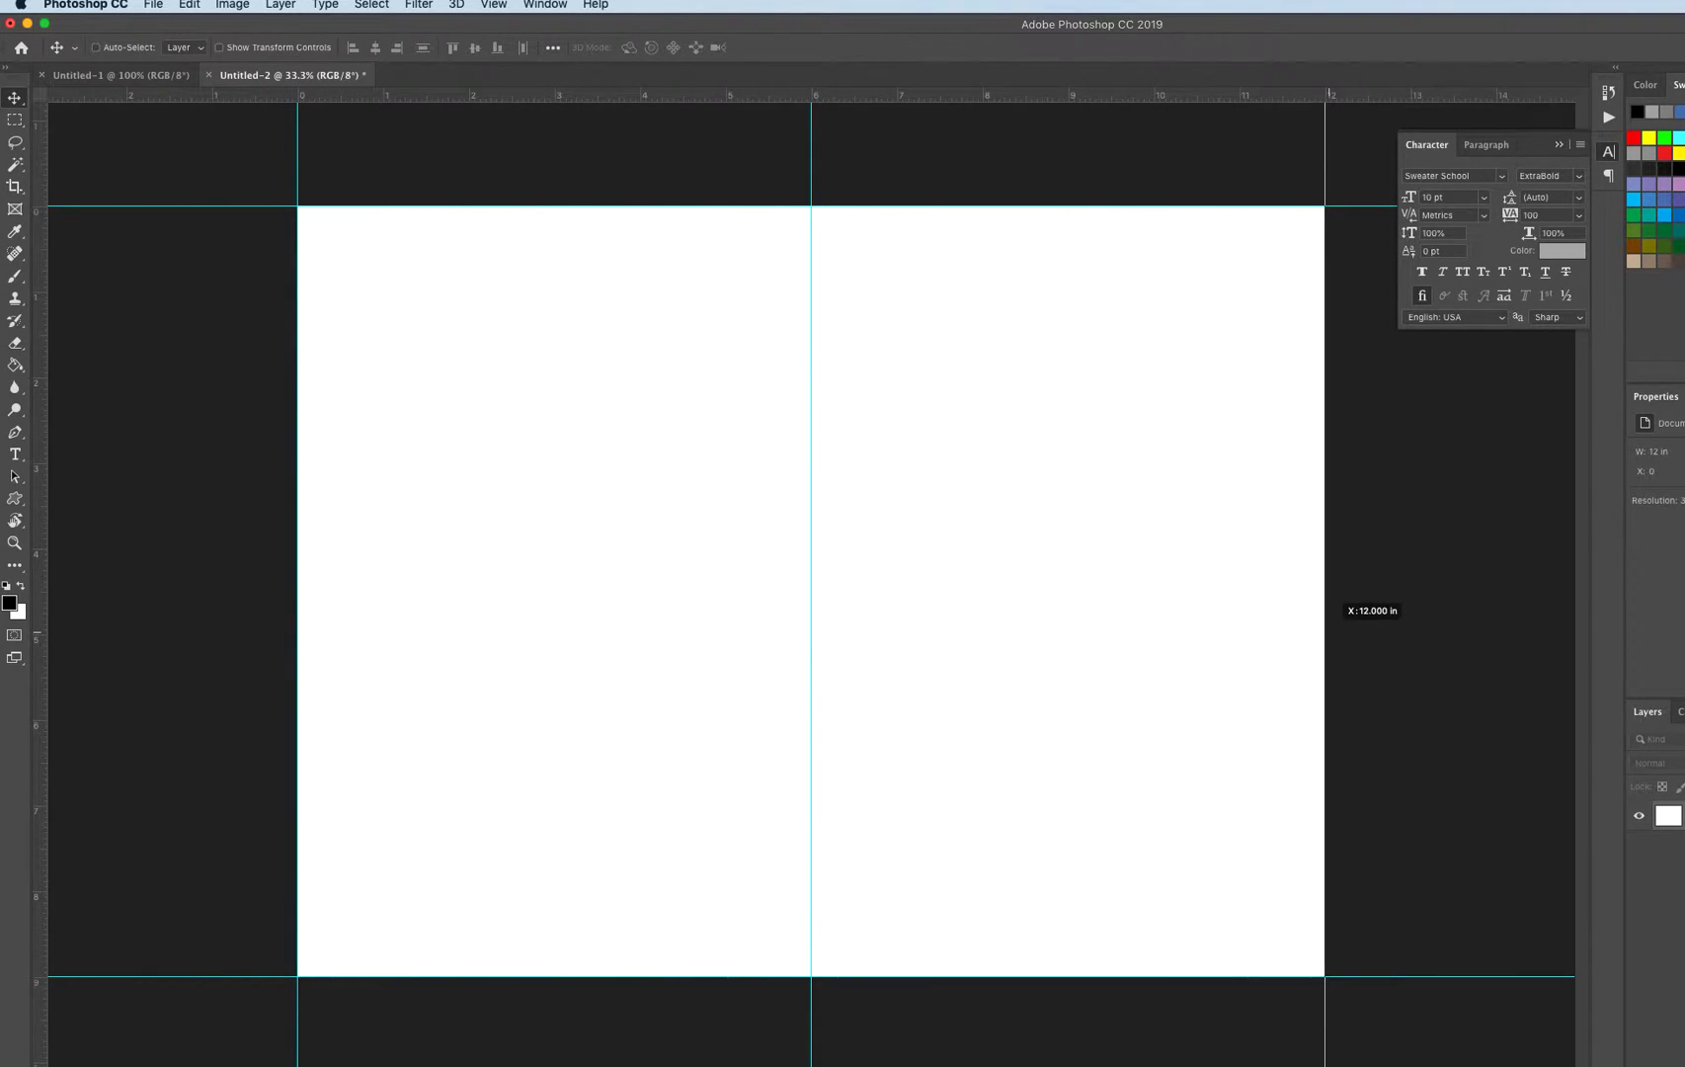
left_click_drag(1332, 605, 1325, 607)
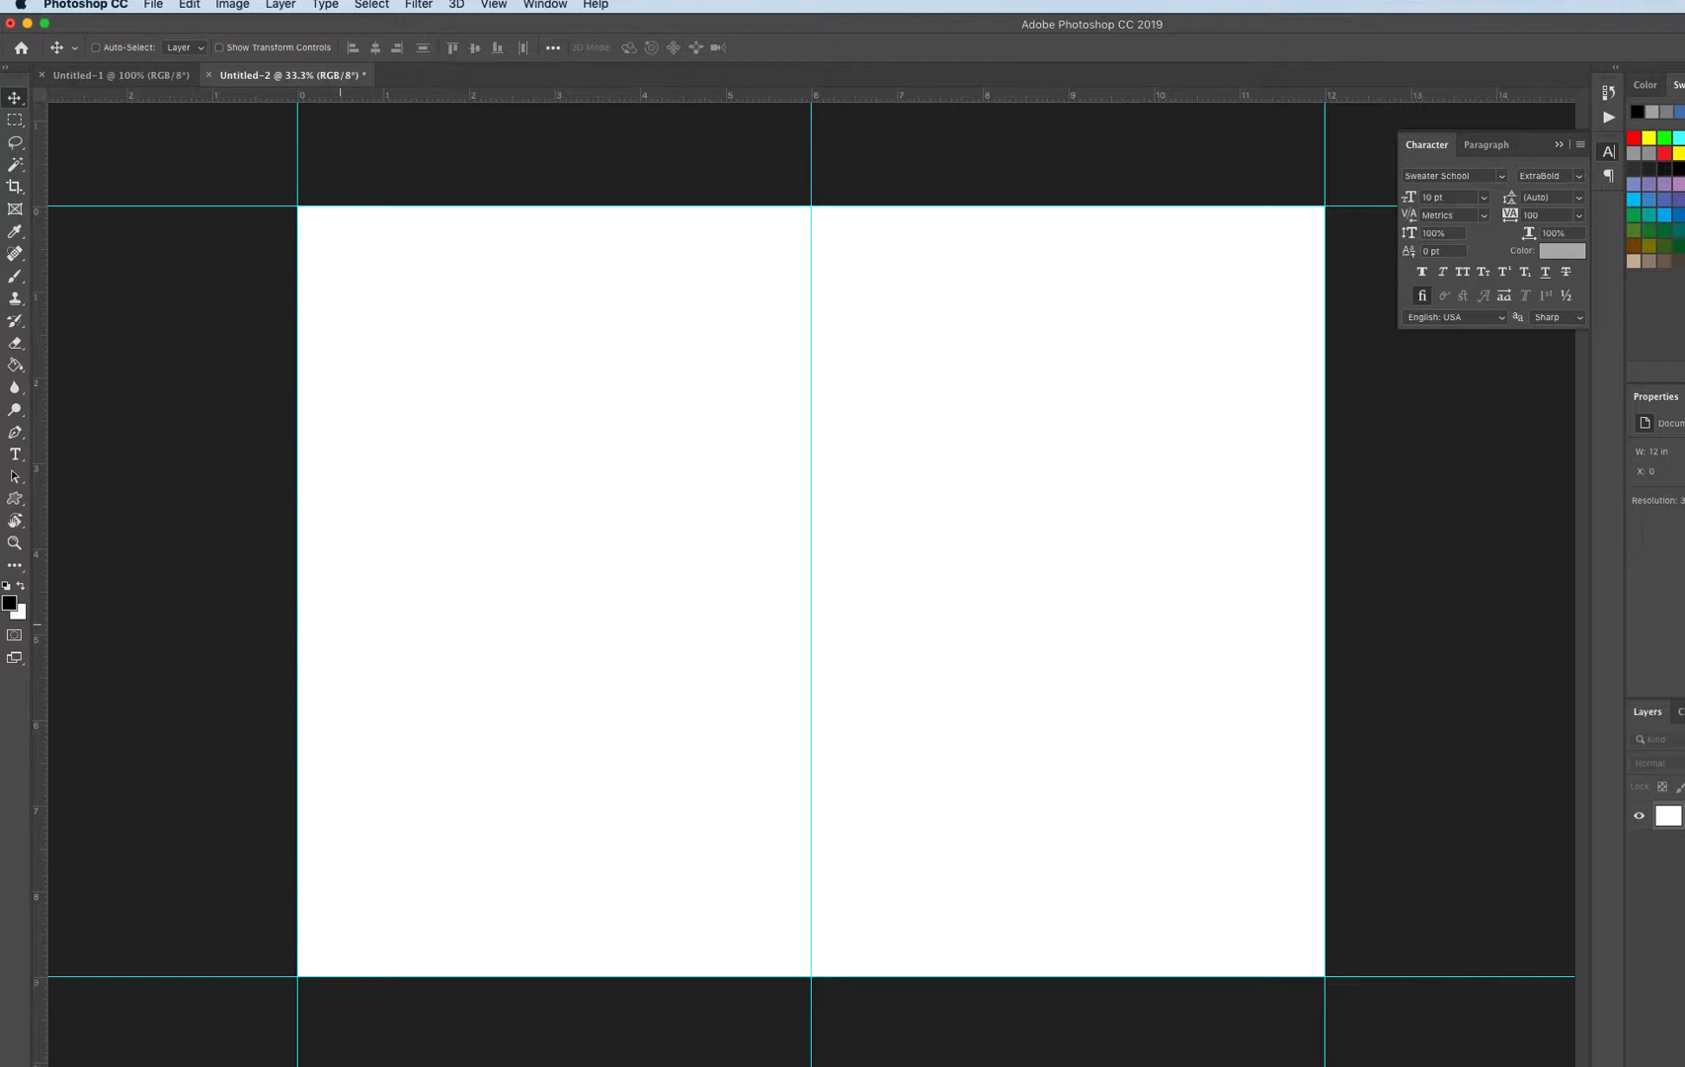
left_click(232, 4)
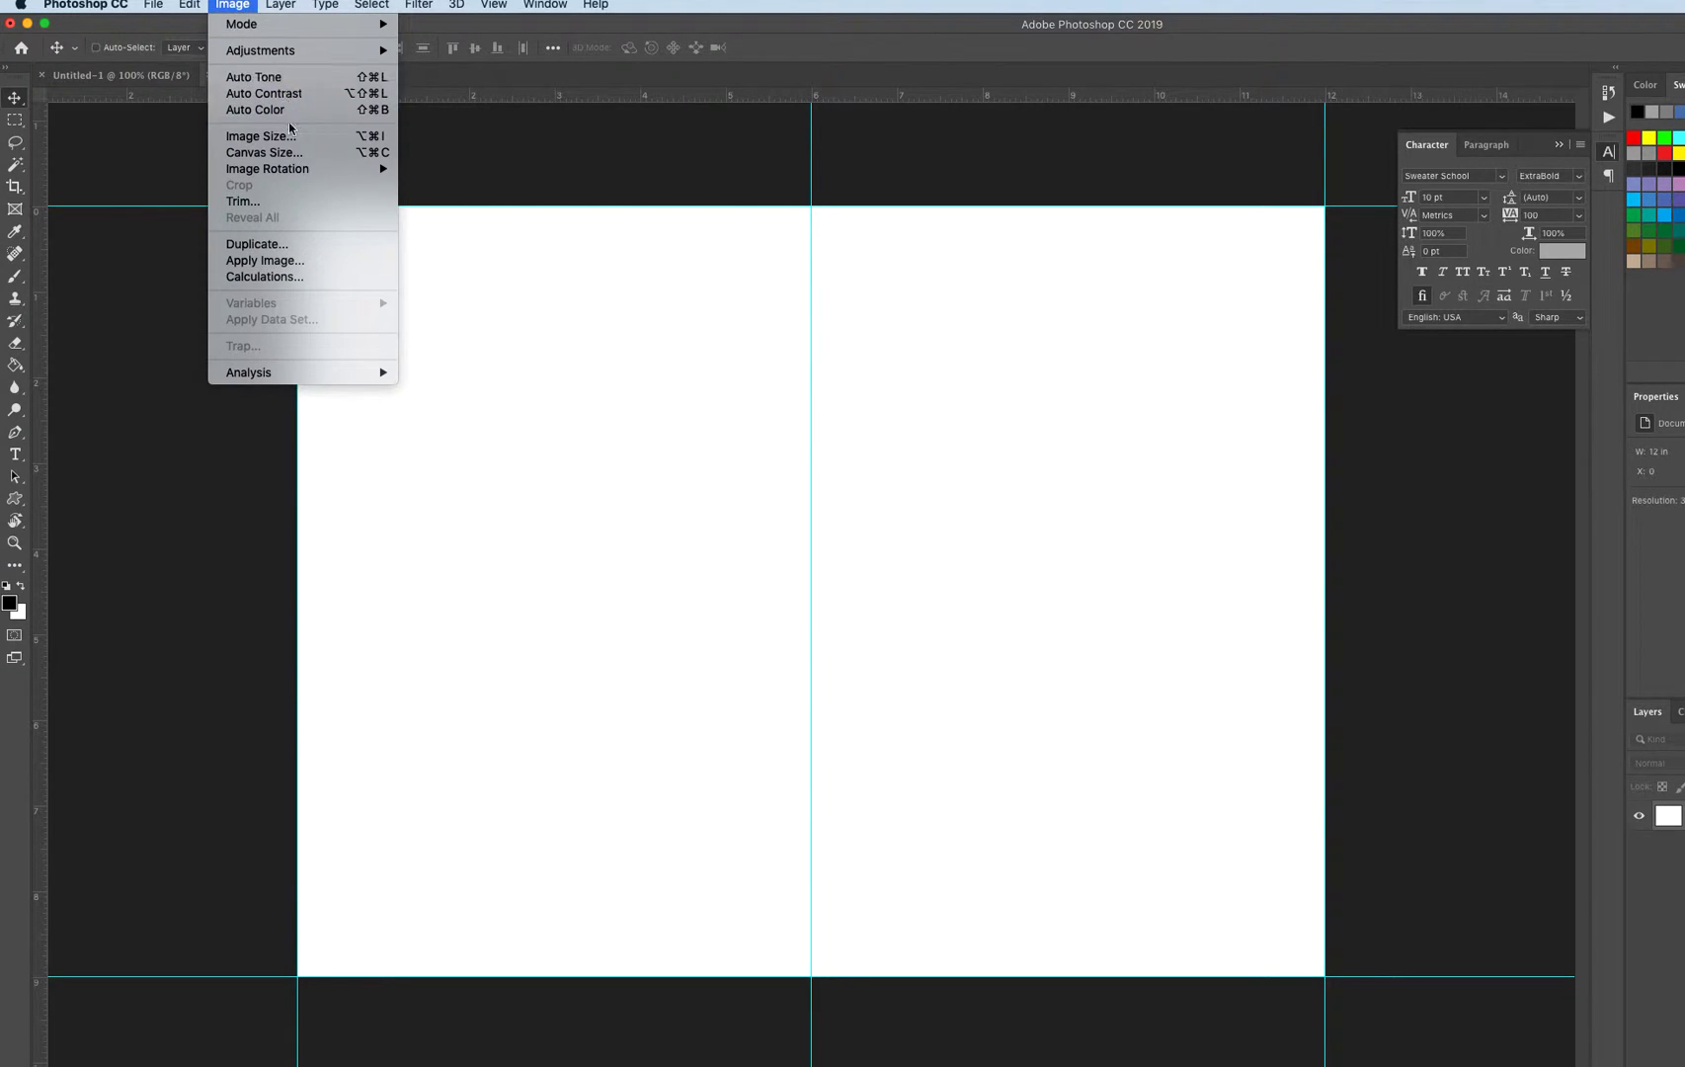
Enlarge the canvas by 1 inch in width and height for a half-inch bleed
left_click(293, 152)
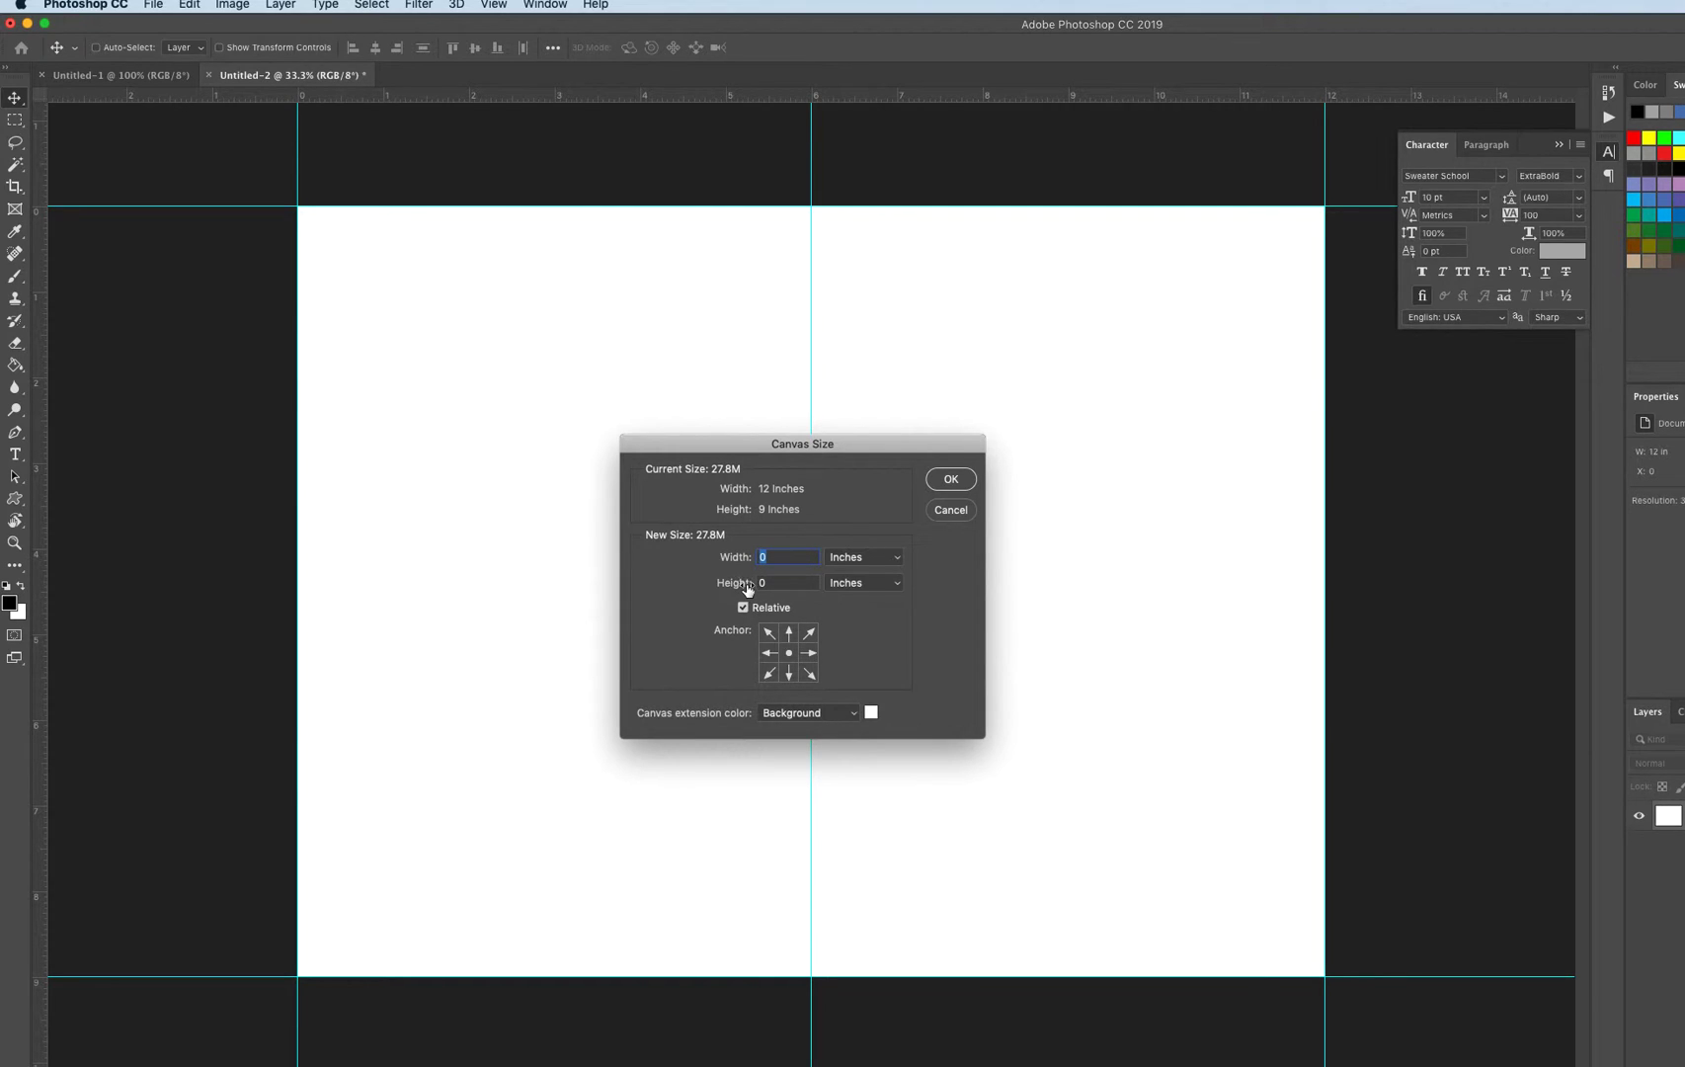
type("1")
key("Tab")
type("1")
key("Return")
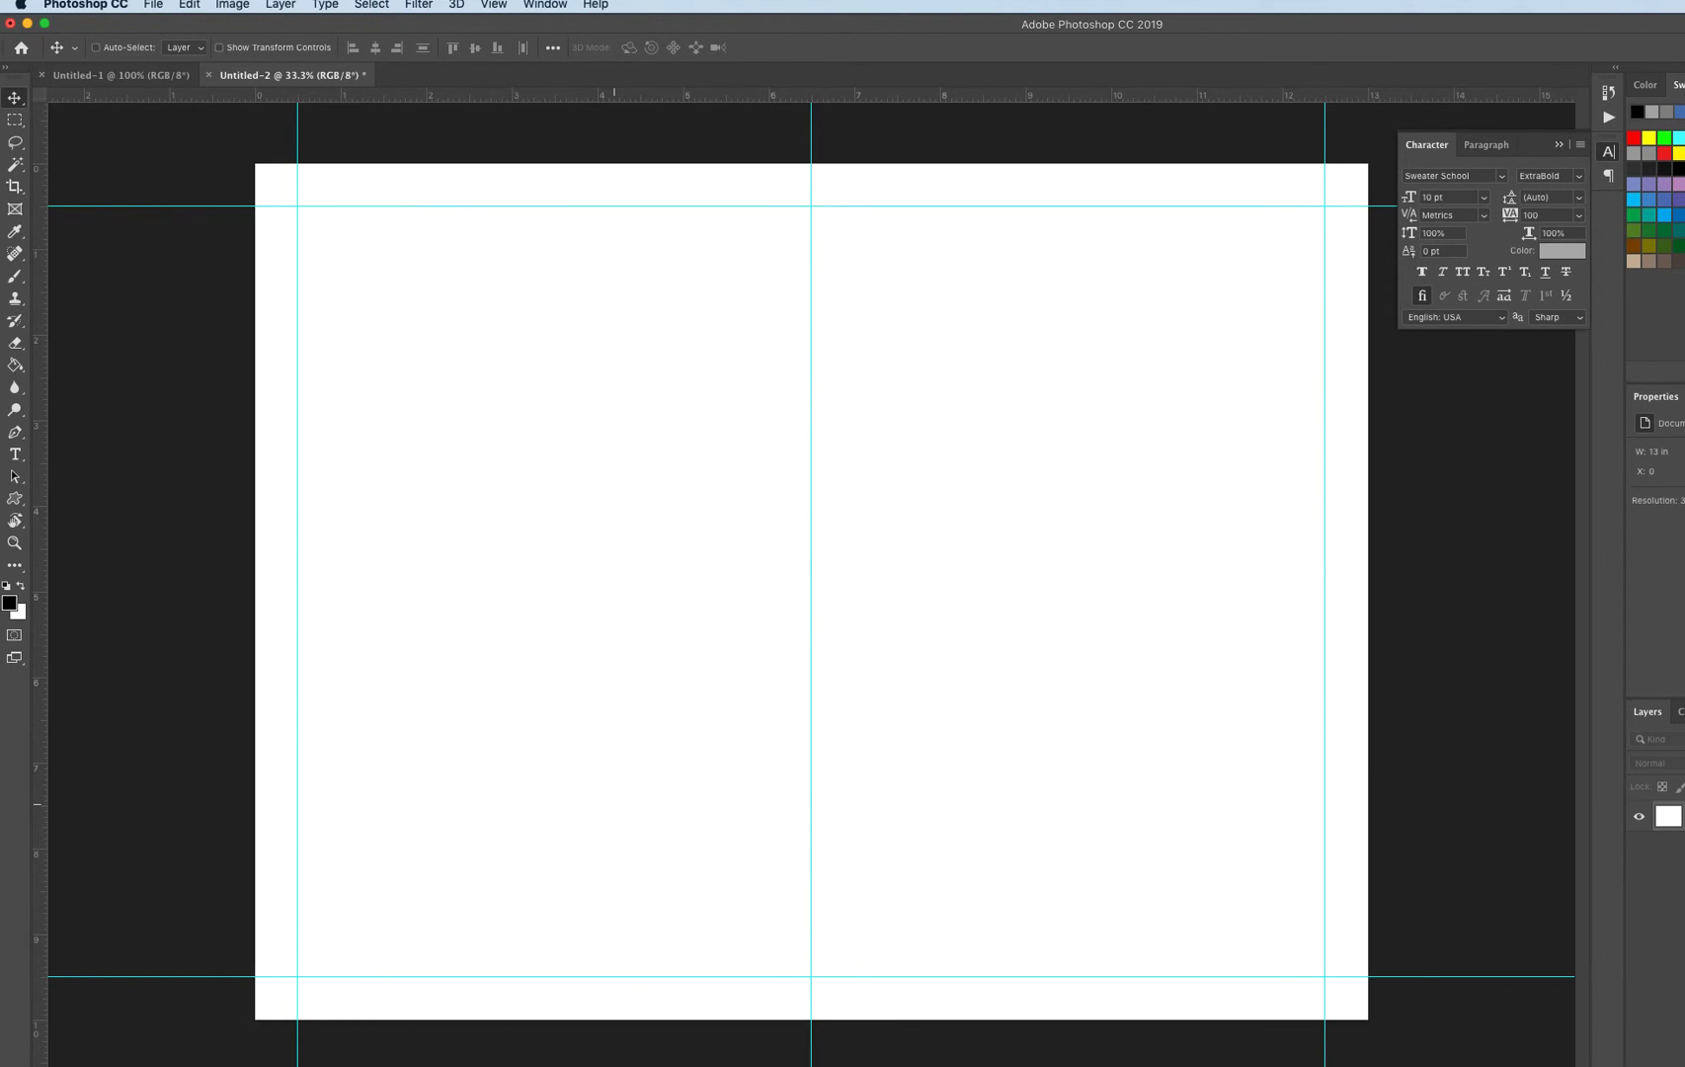